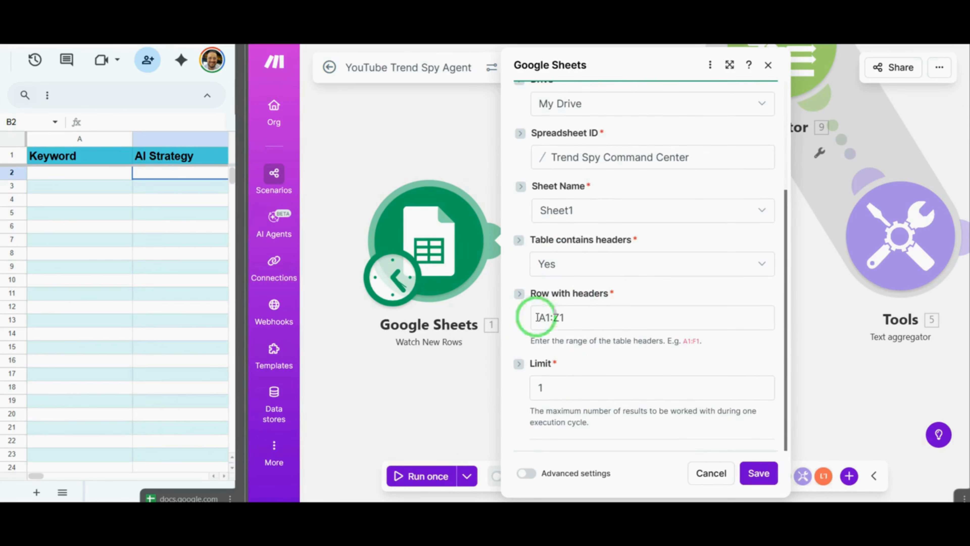
Set the Google Sheets row-watching trigger's limit to 1 and save the module
text(1)
click(758, 472)
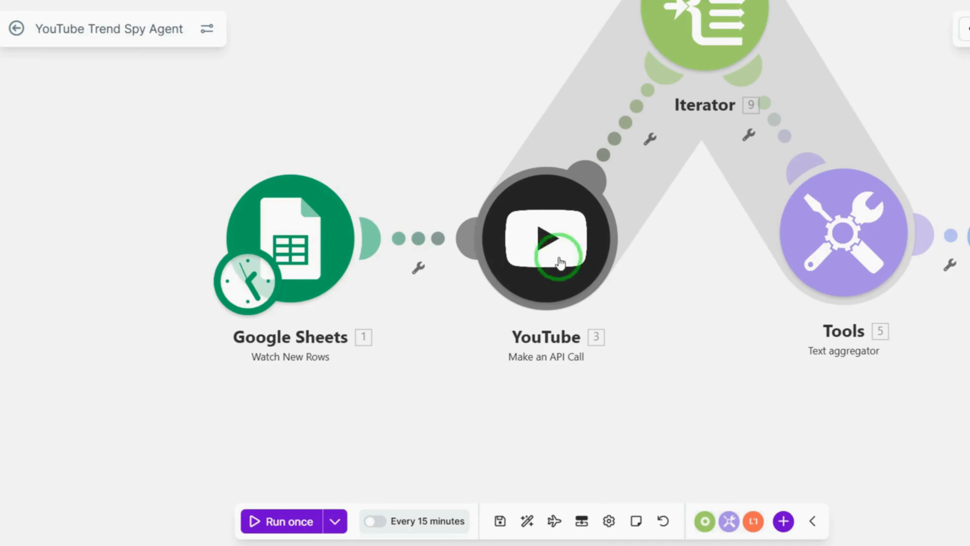
Open the YouTube API call module's settings and check its URL and request method
click(543, 241)
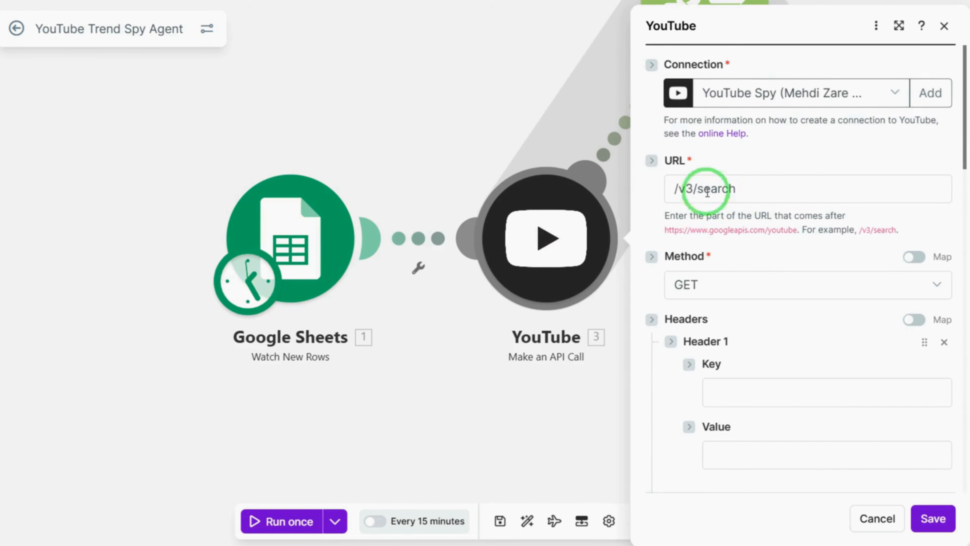
click(693, 188)
click(735, 284)
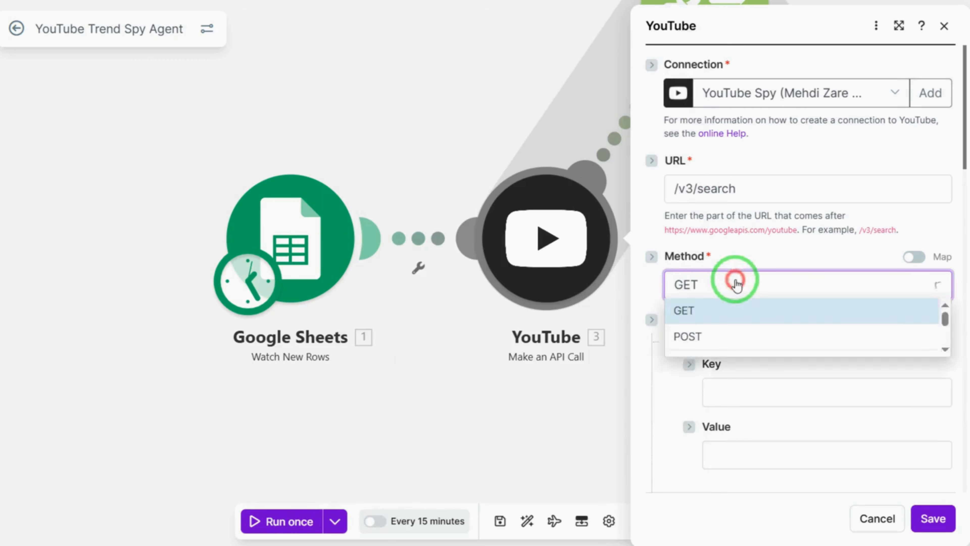
click(736, 285)
scroll(805, 317, down, 10)
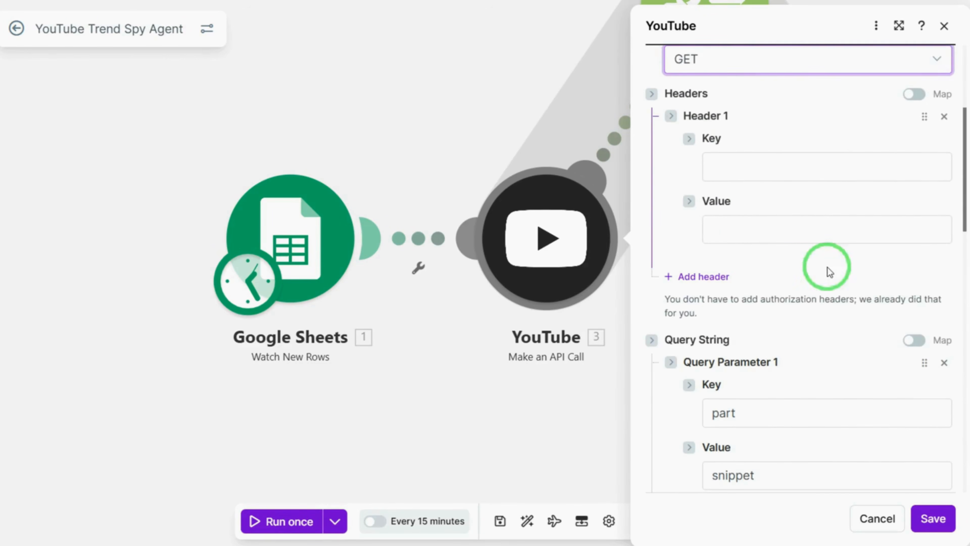
Examine the YouTube call's query parameters, including the keyword mapping, type, order, maximum results and published-after date
scroll(730, 188, down, 2)
scroll(752, 288, down, 4)
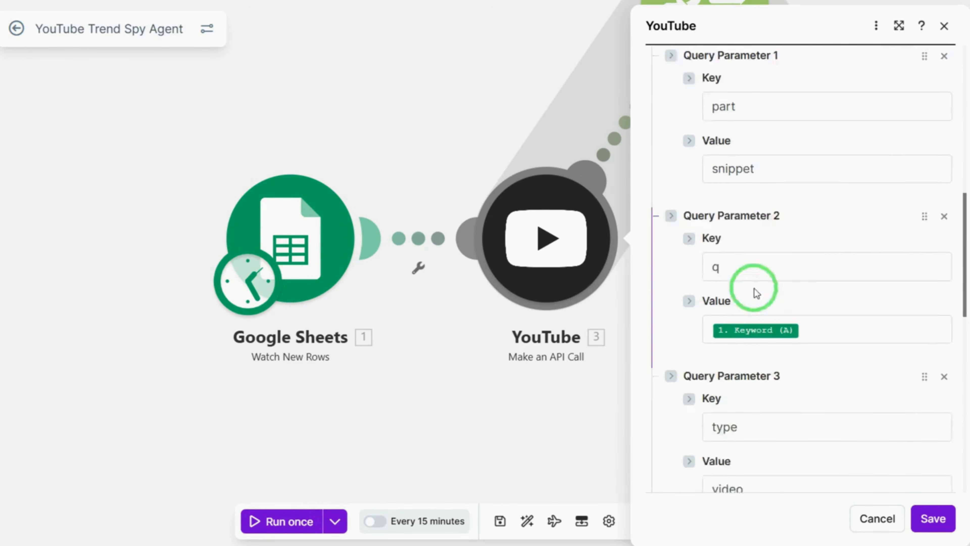
click(818, 266)
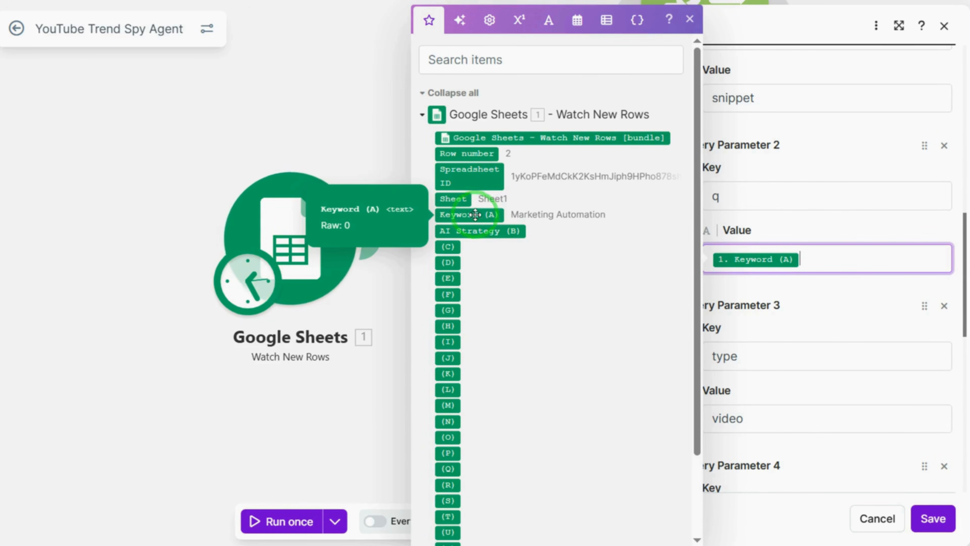
click(690, 19)
scroll(777, 306, down, 4)
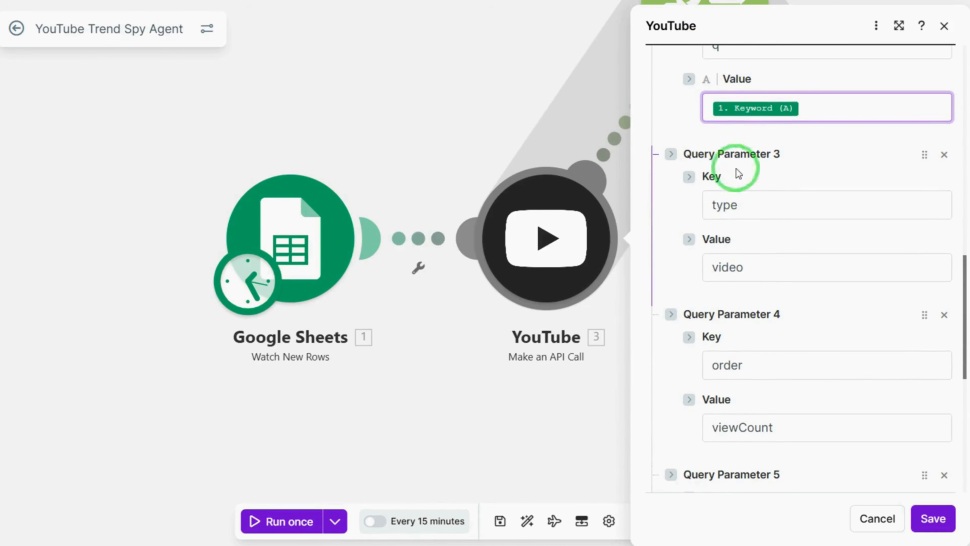
scroll(799, 268, down, 4)
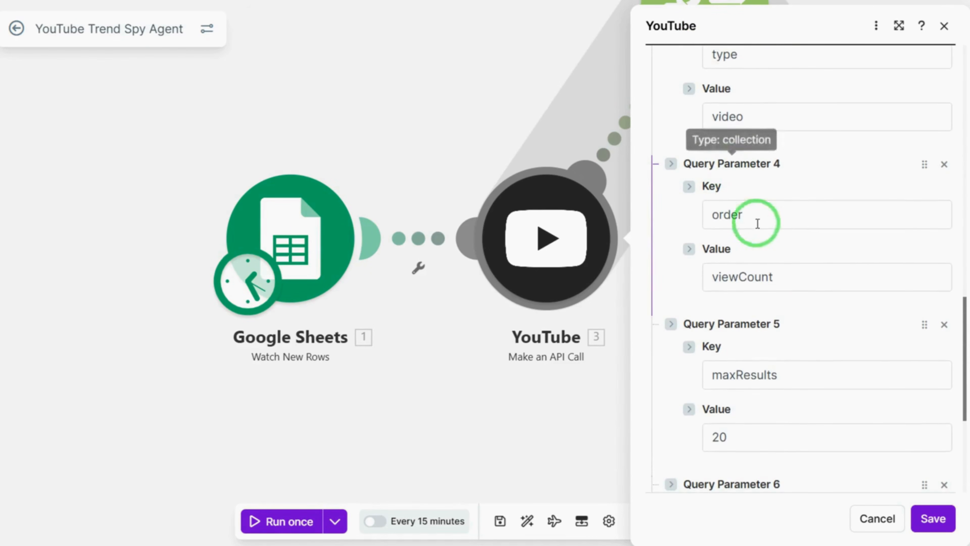
scroll(791, 285, down, 4)
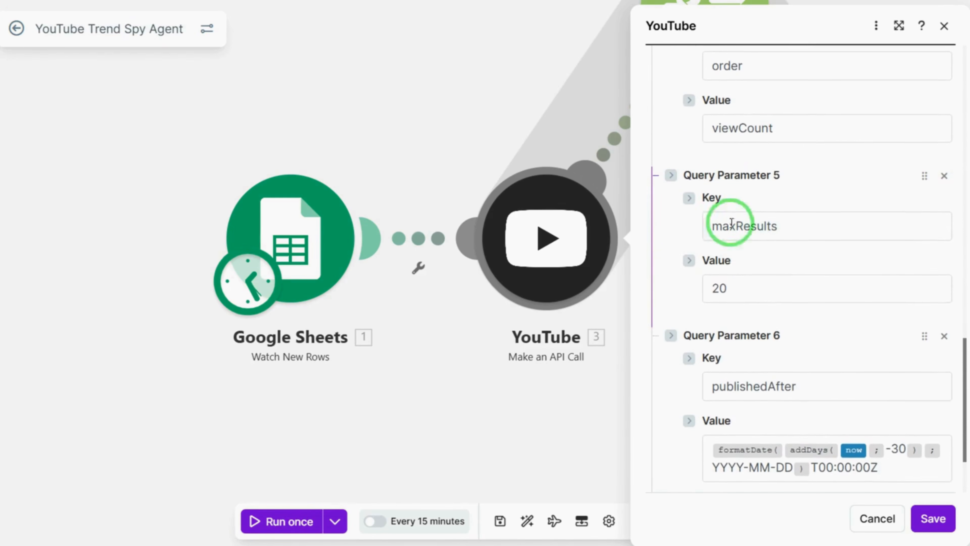
scroll(762, 289, down, 3)
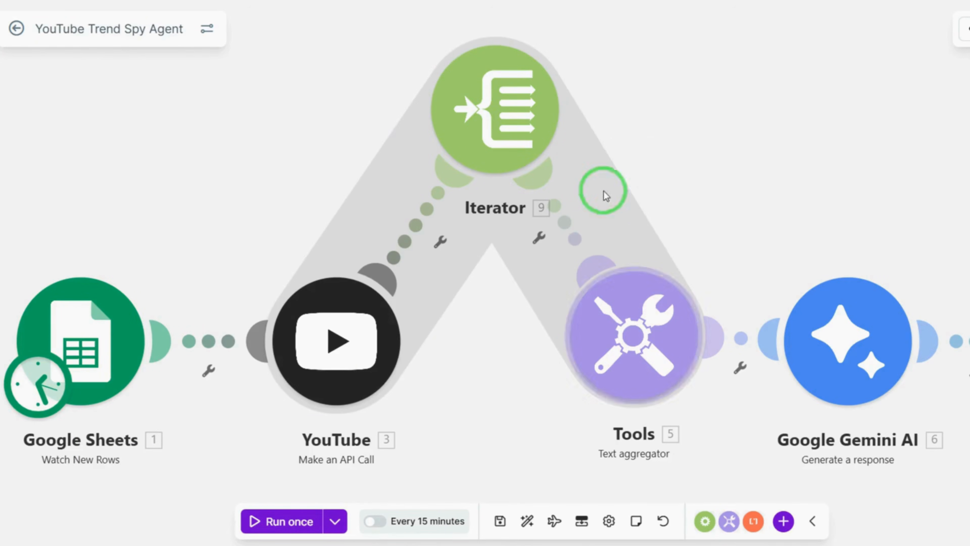
Check which YouTube response array the Iterator is mapped to and save the module
click(504, 124)
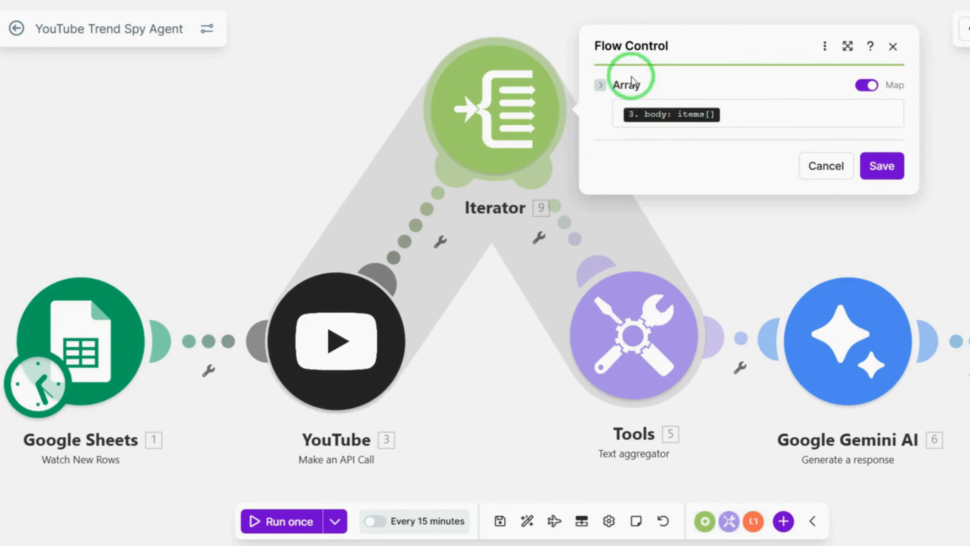
click(752, 114)
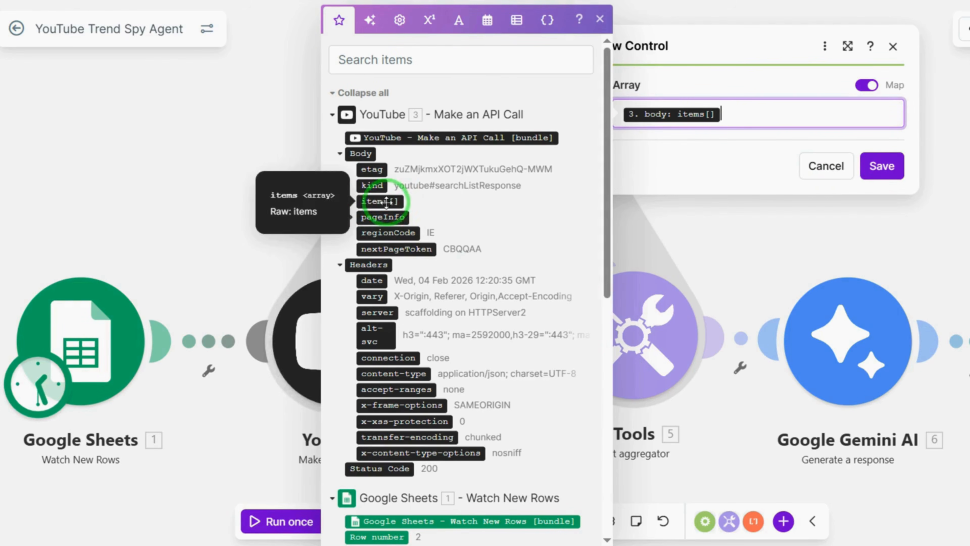
click(877, 176)
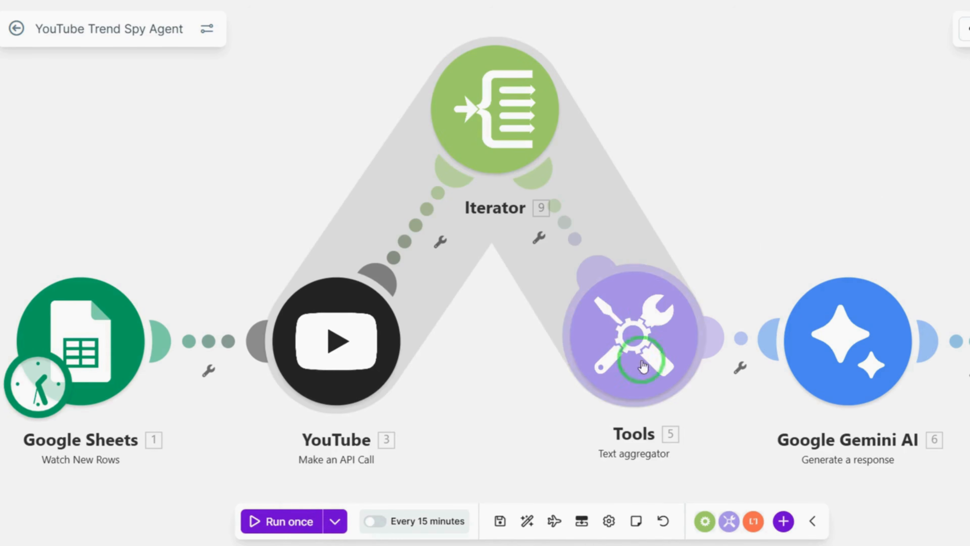
Review the text aggregator's video, channel and link template with its Iterator mappings, and save the module
click(646, 346)
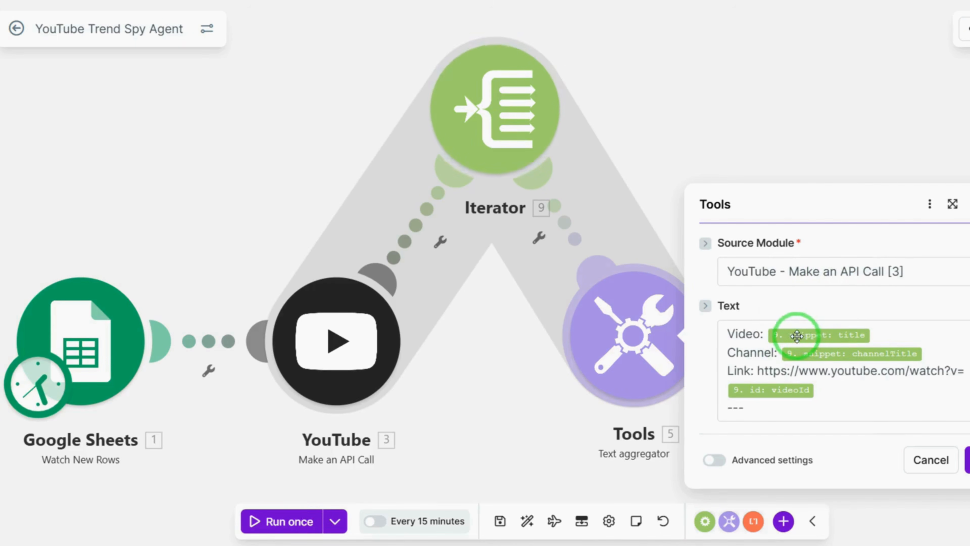
click(871, 336)
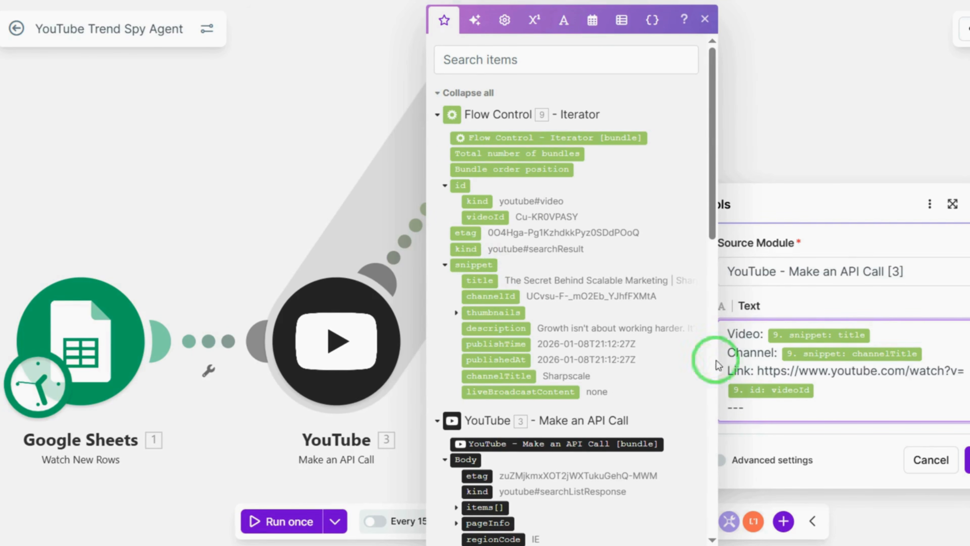
click(843, 370)
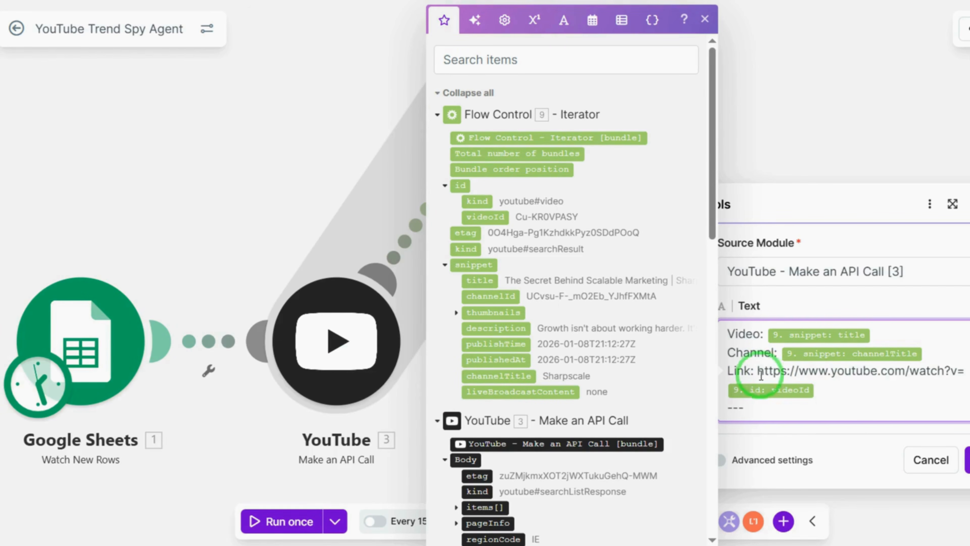
drag(757, 370, 965, 369)
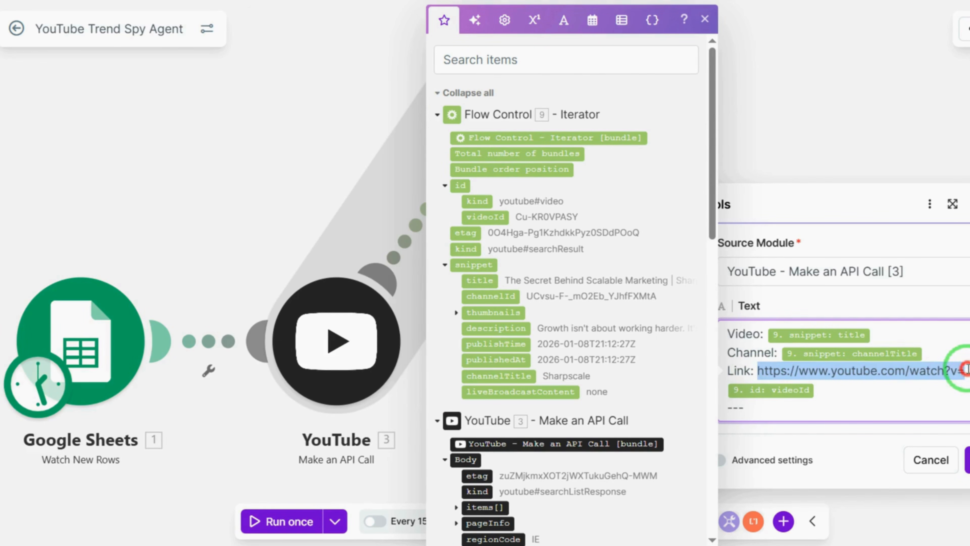
click(818, 400)
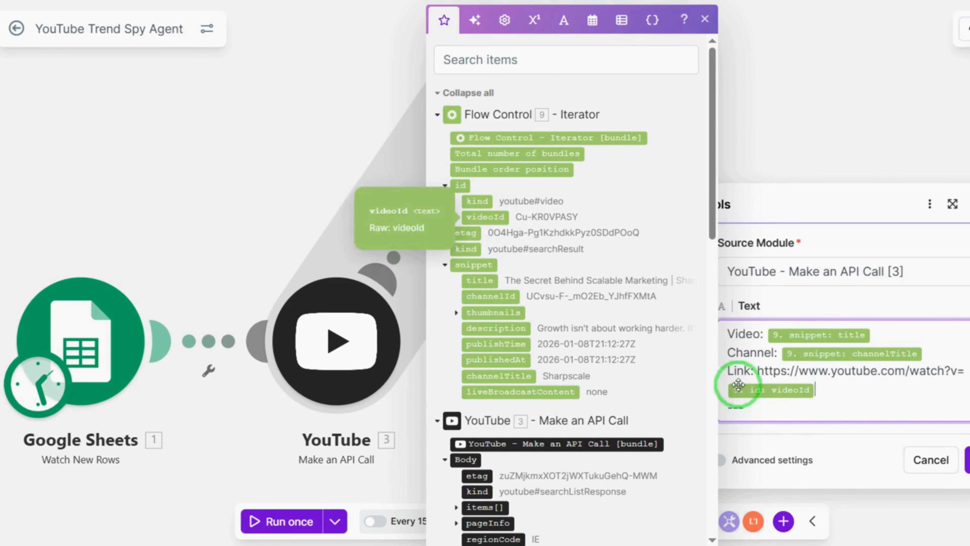
click(844, 200)
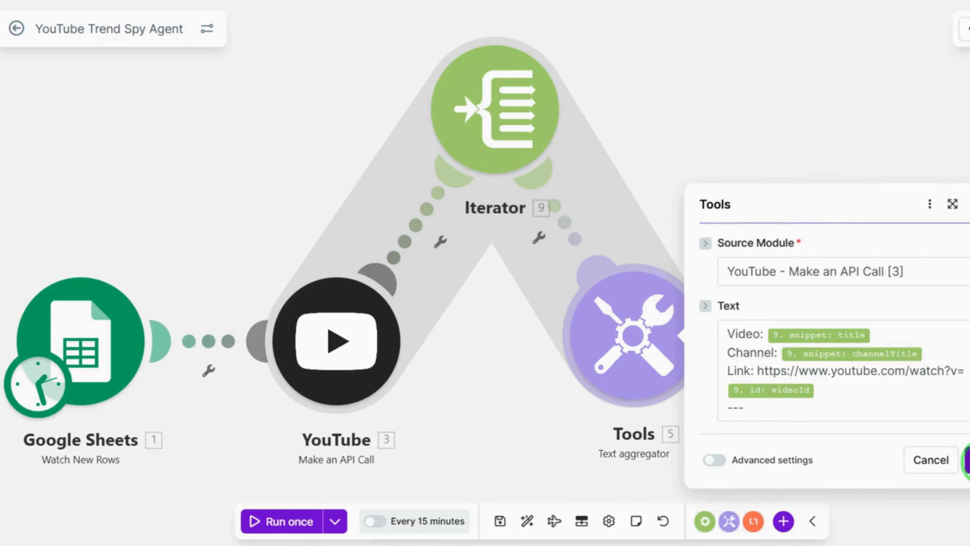
click(965, 460)
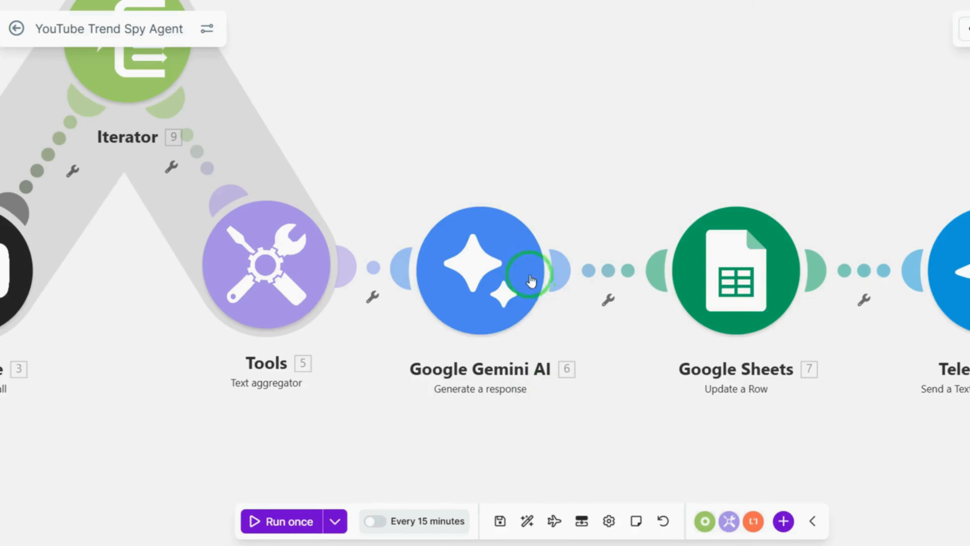
Open the Google Gemini AI module and review its model and the keyword and aggregated text mappings in the user message
click(450, 286)
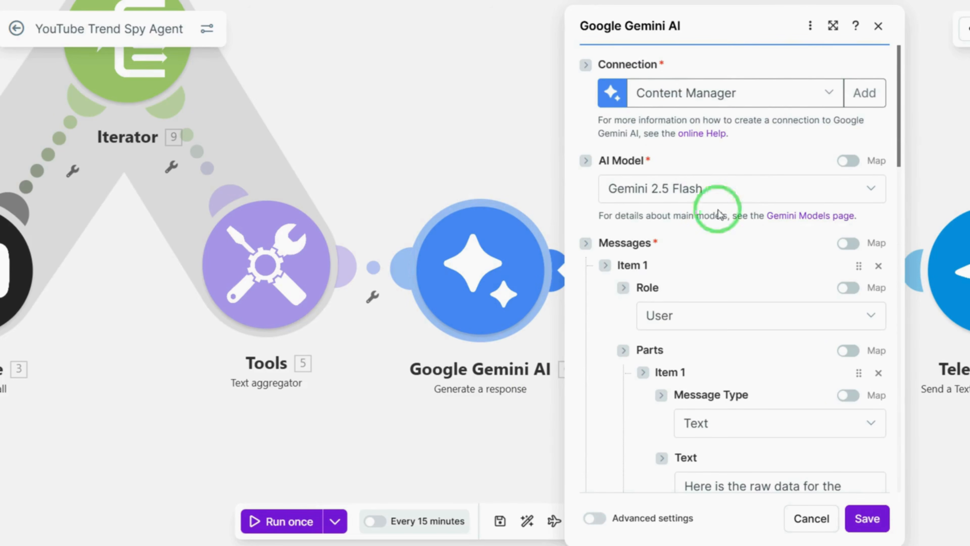
scroll(717, 214, down, 6)
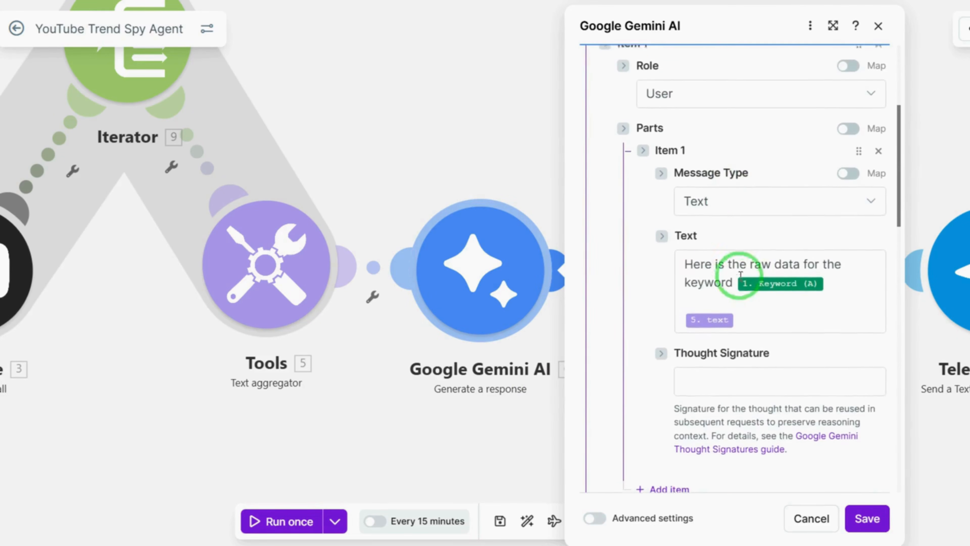
click(835, 279)
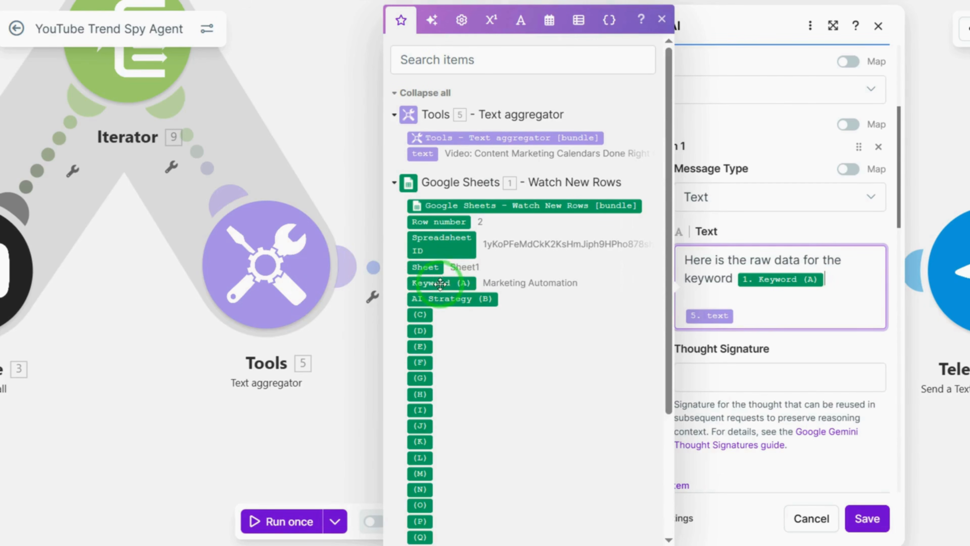
drag(725, 310, 724, 310)
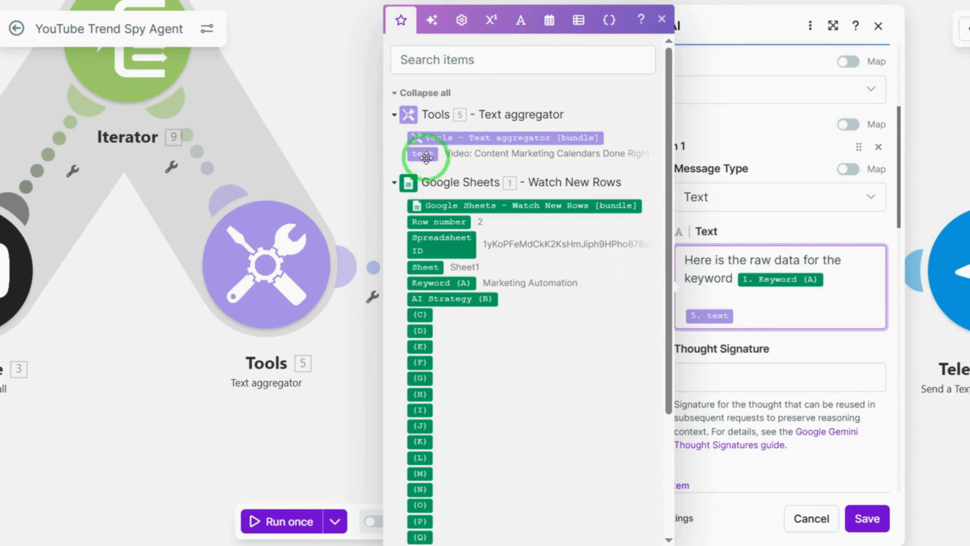
click(783, 351)
Expand the Gemini module's system instruction prompts and examine the role given at the start of Prompt 1
scroll(783, 350, down, 5)
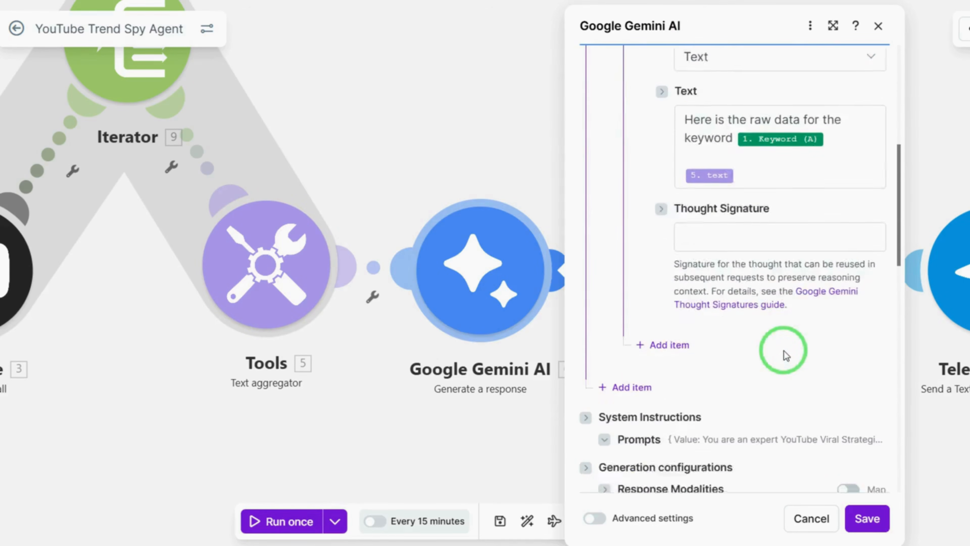
scroll(607, 344, down, 4)
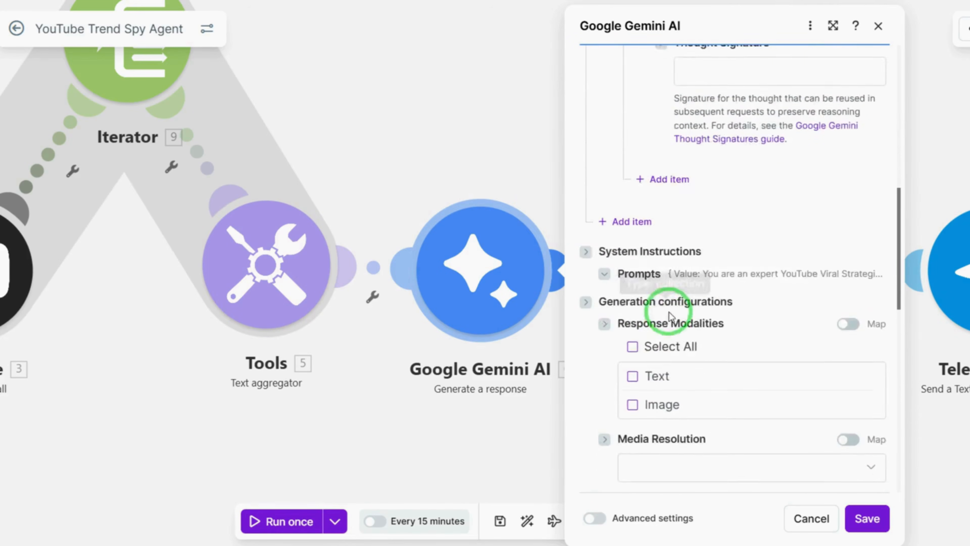
click(604, 207)
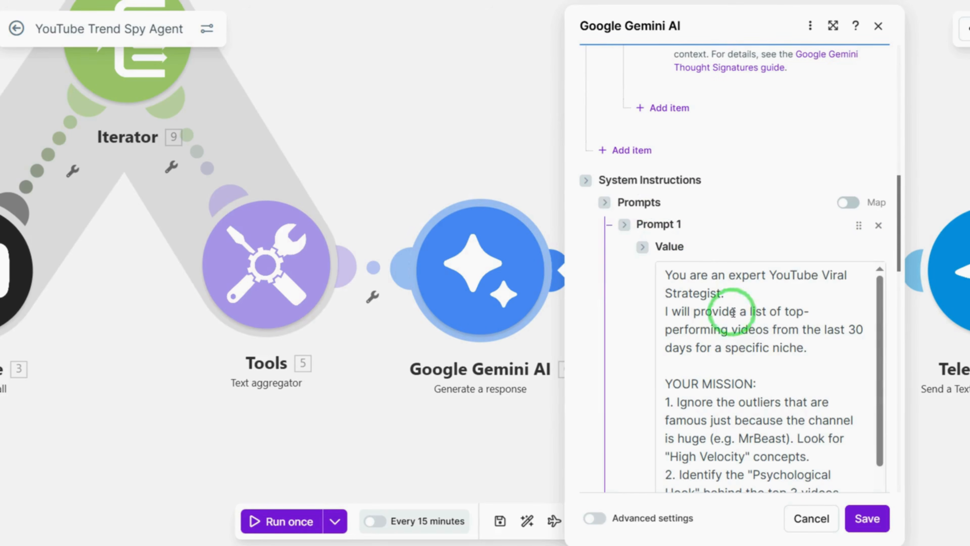
scroll(802, 344, down, 2)
drag(875, 359, 876, 303)
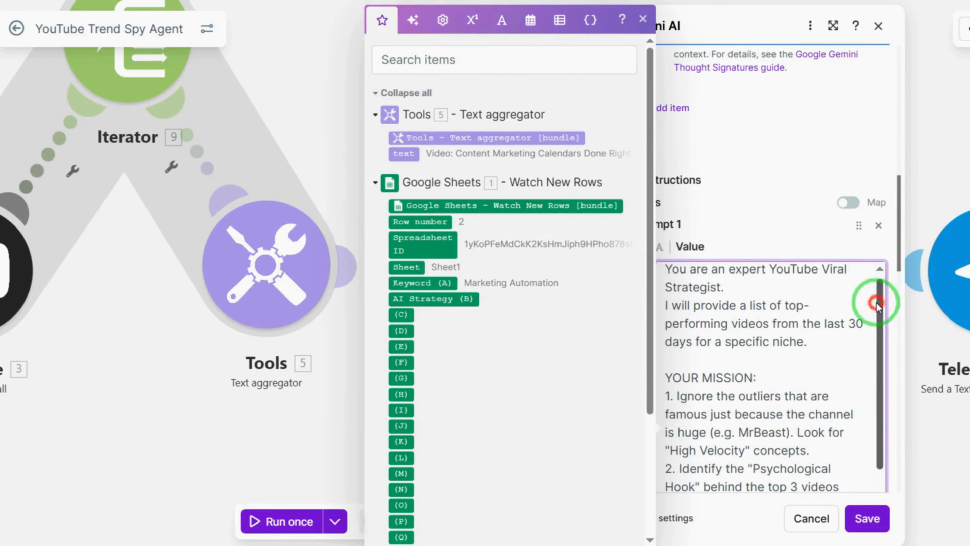
click(643, 19)
drag(771, 269, 727, 285)
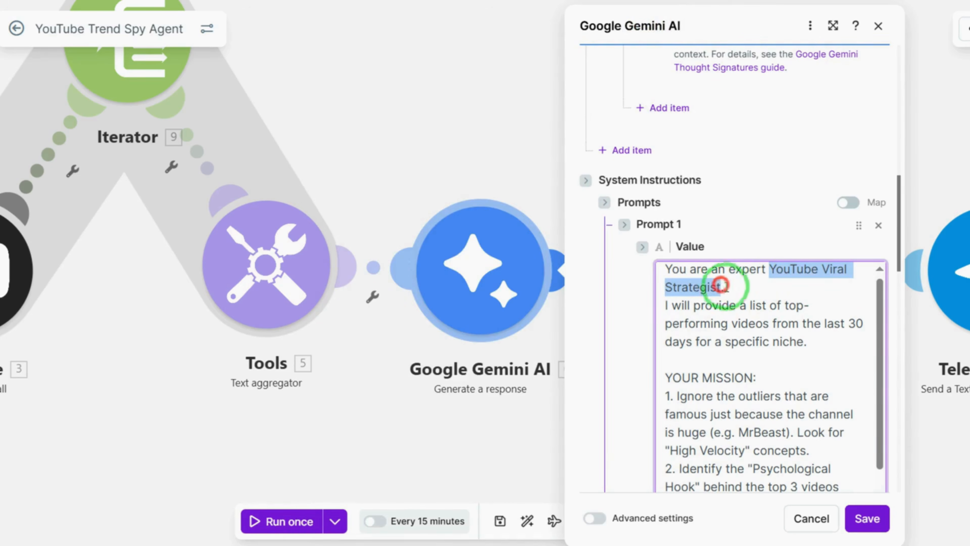
click(721, 285)
click(643, 19)
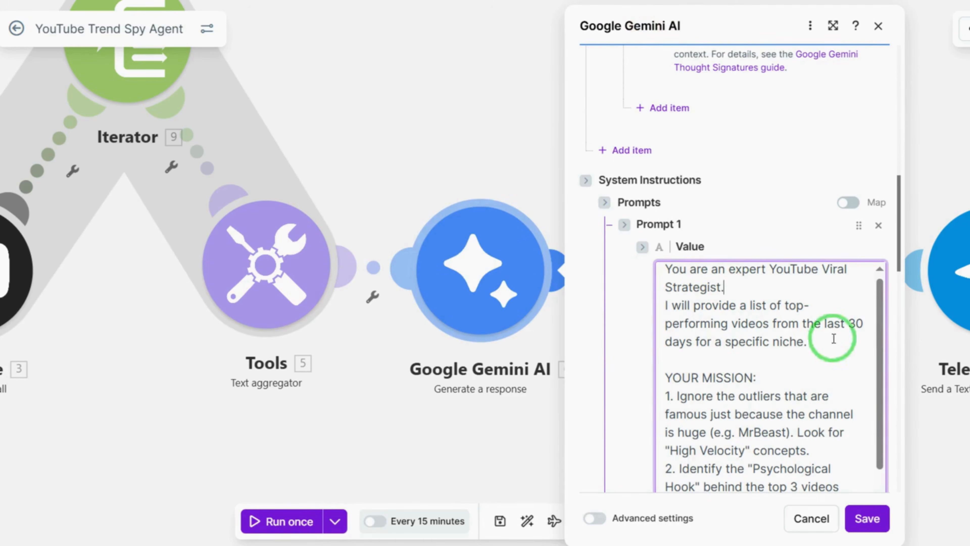
Read the mission and output format sections of the Gemini system prompt through to its end
drag(881, 353, 883, 405)
scroll(727, 285, down, 1)
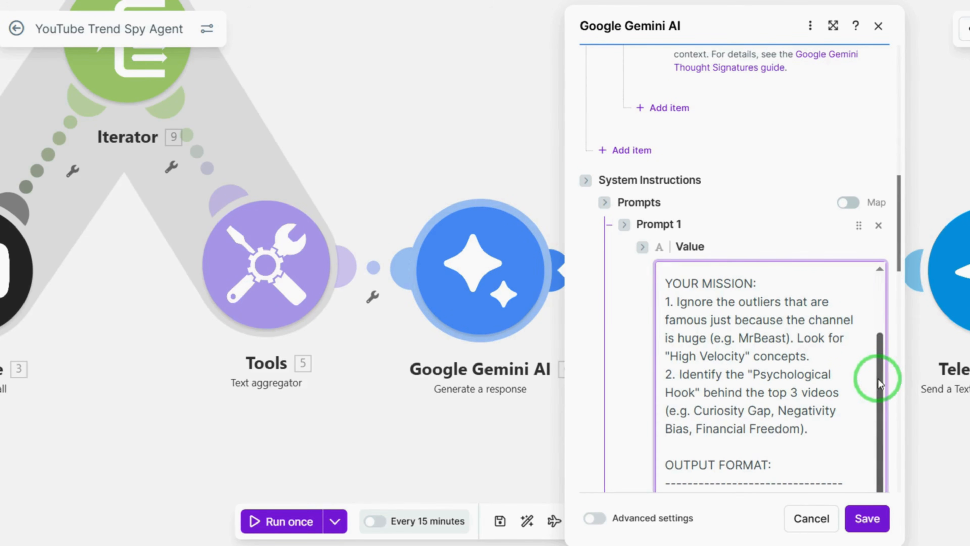
drag(876, 379, 883, 441)
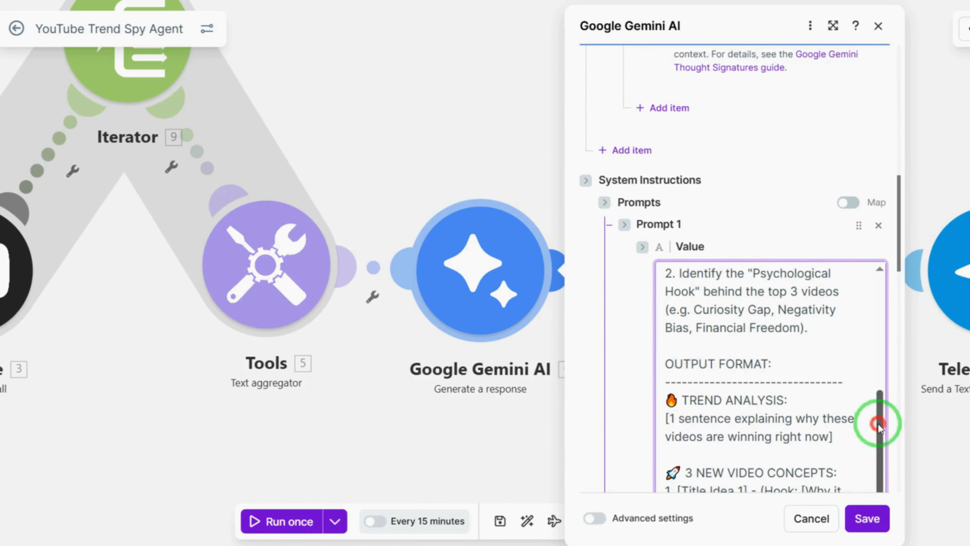
scroll(830, 292, down, 5)
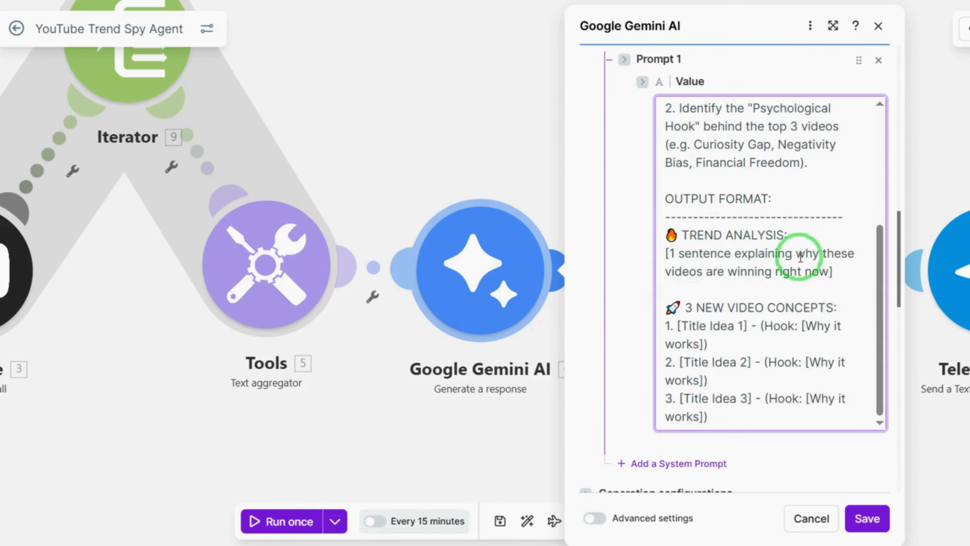
scroll(768, 325, down, 2)
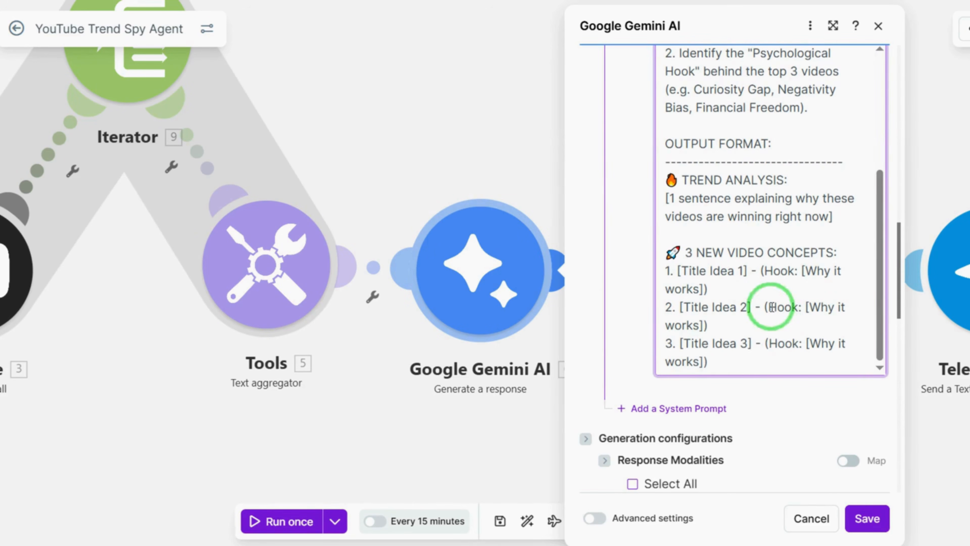
click(836, 486)
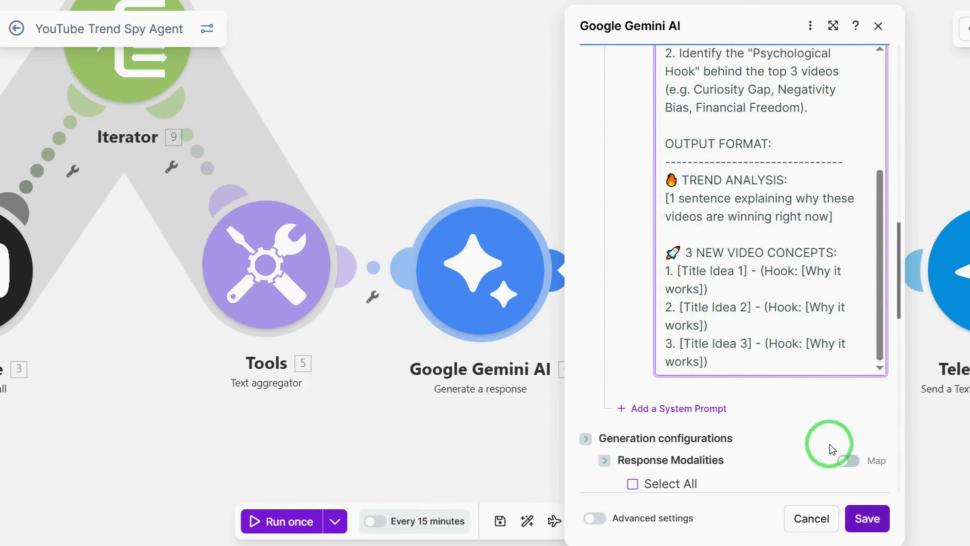
Check the remaining generation and grounding options of the Gemini module and save it
scroll(821, 428, down, 15)
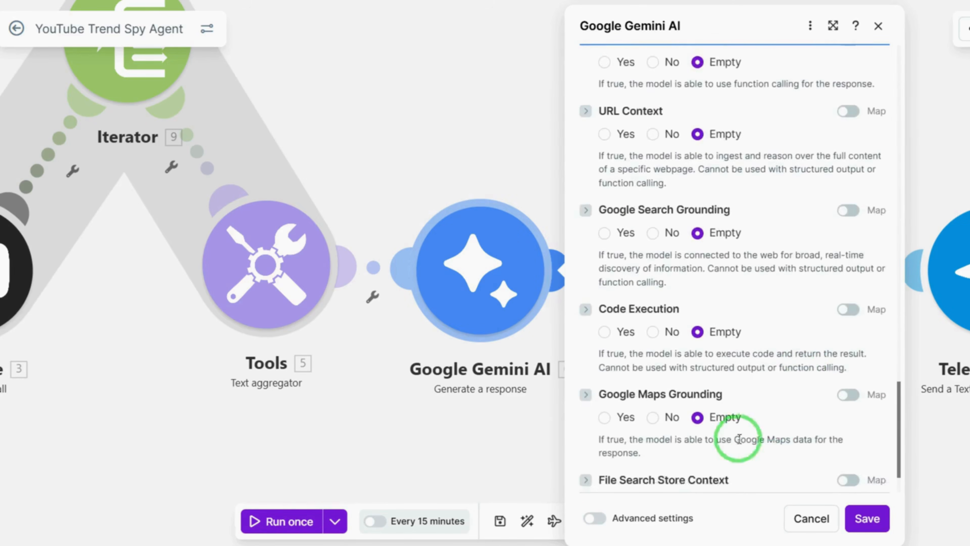
scroll(739, 439, down, 3)
click(860, 518)
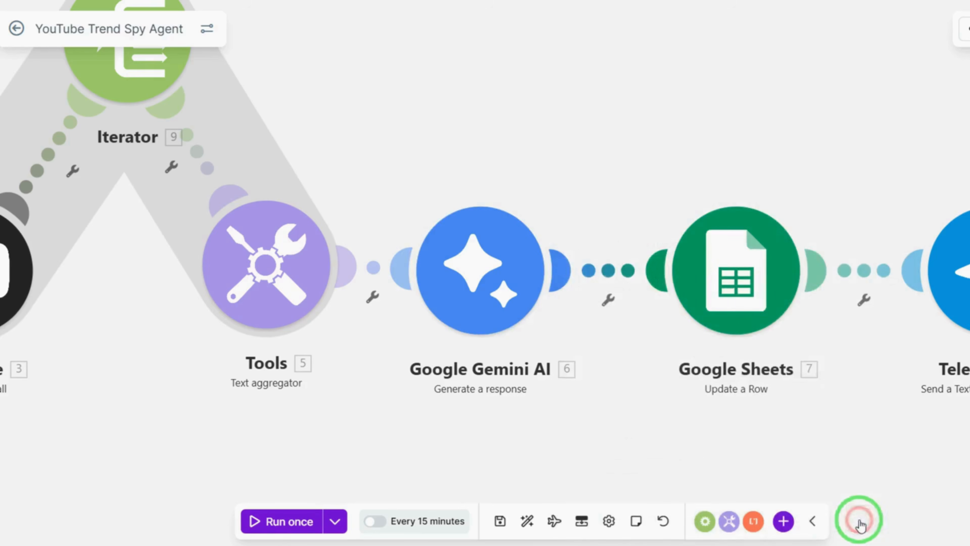
Open the Google Sheets Update a Row module and review its connection, drive, spreadsheet and sheet settings
click(825, 390)
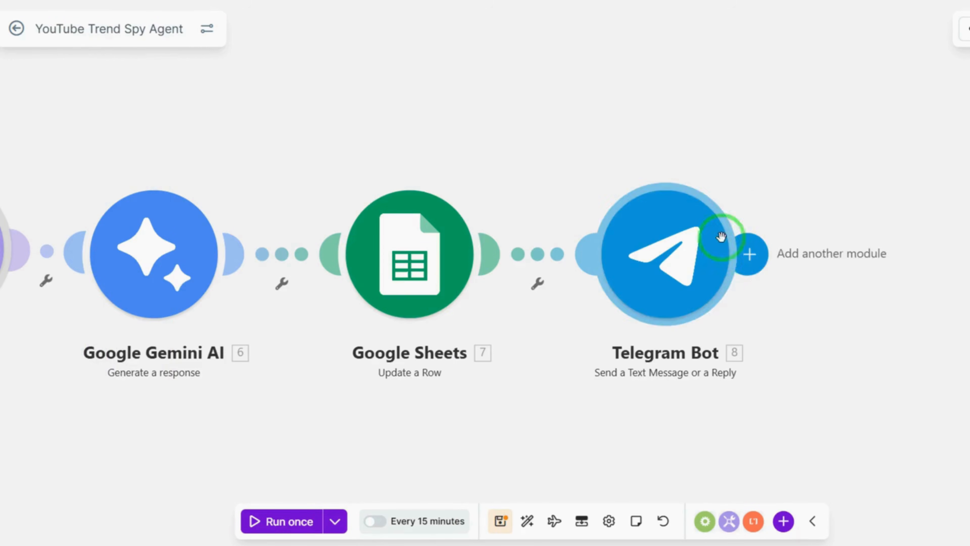
click(519, 386)
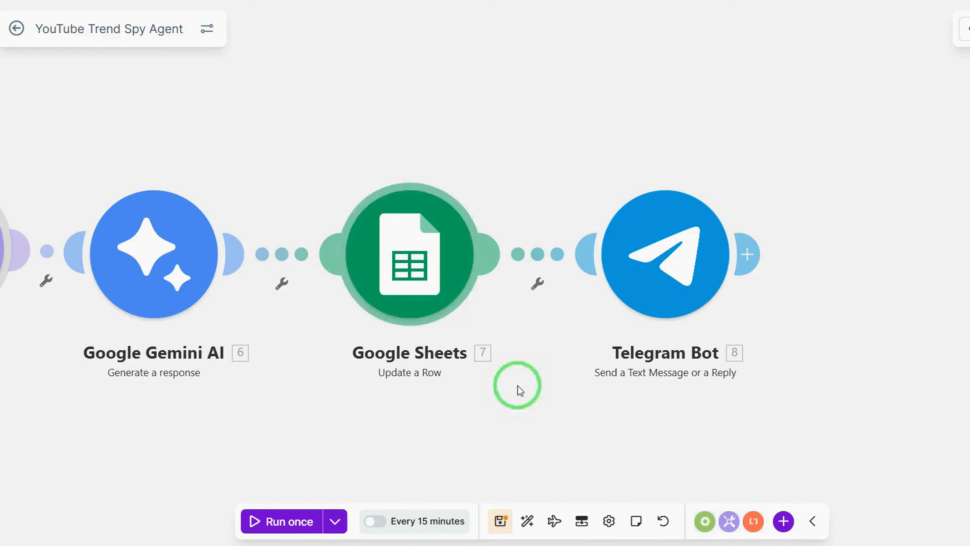
click(382, 159)
click(480, 450)
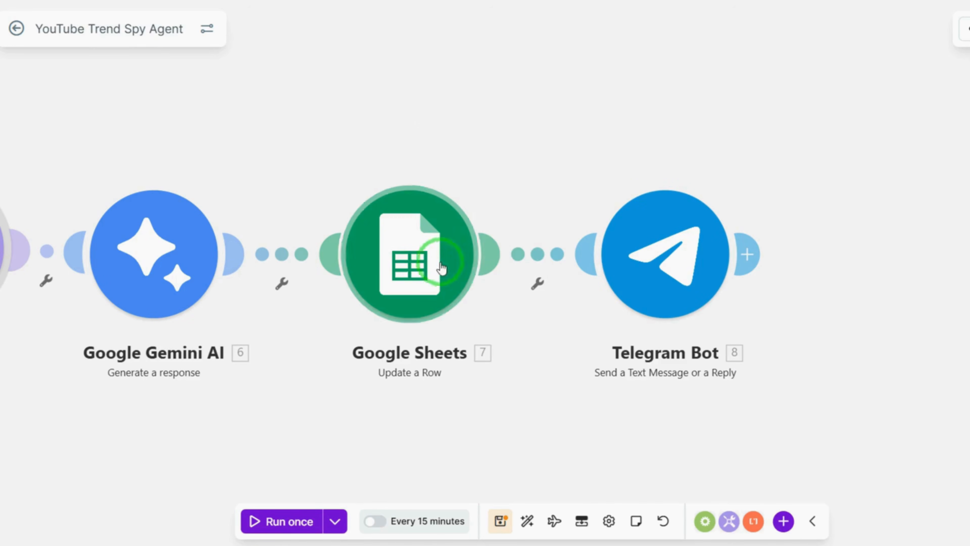
click(415, 260)
click(591, 264)
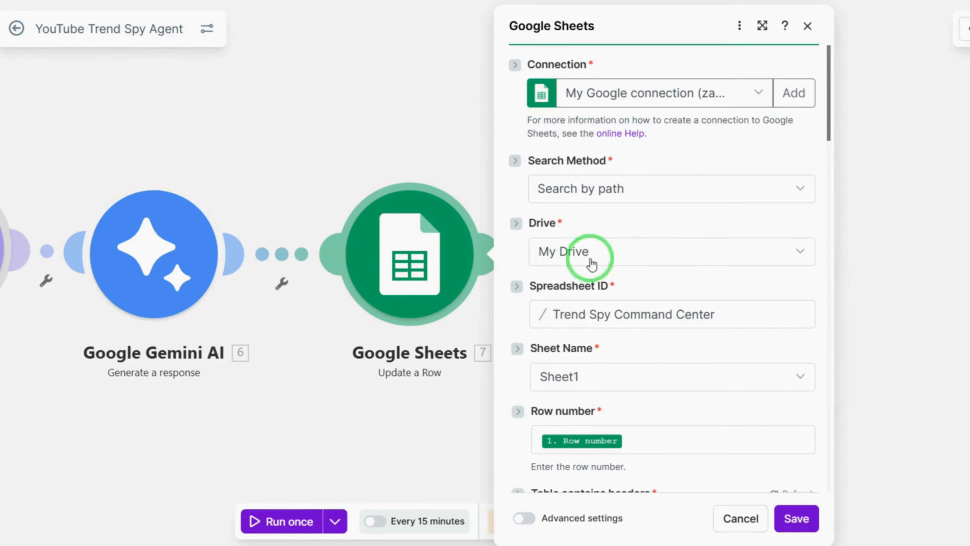
scroll(600, 317, down, 4)
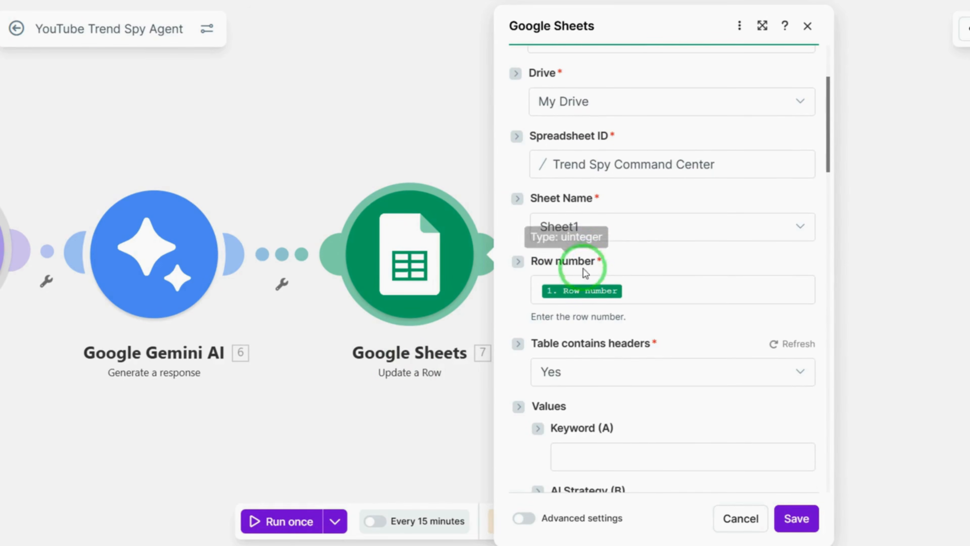
Inspect the Row number mapping of the Update a Row module against the Watch New Rows outputs
click(667, 290)
scroll(361, 411, down, 5)
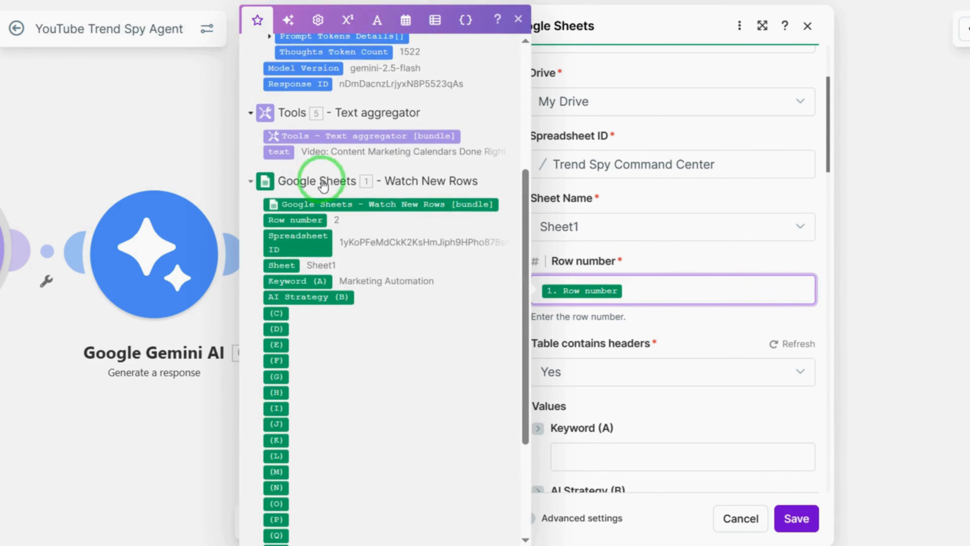
scroll(407, 359, down, 2)
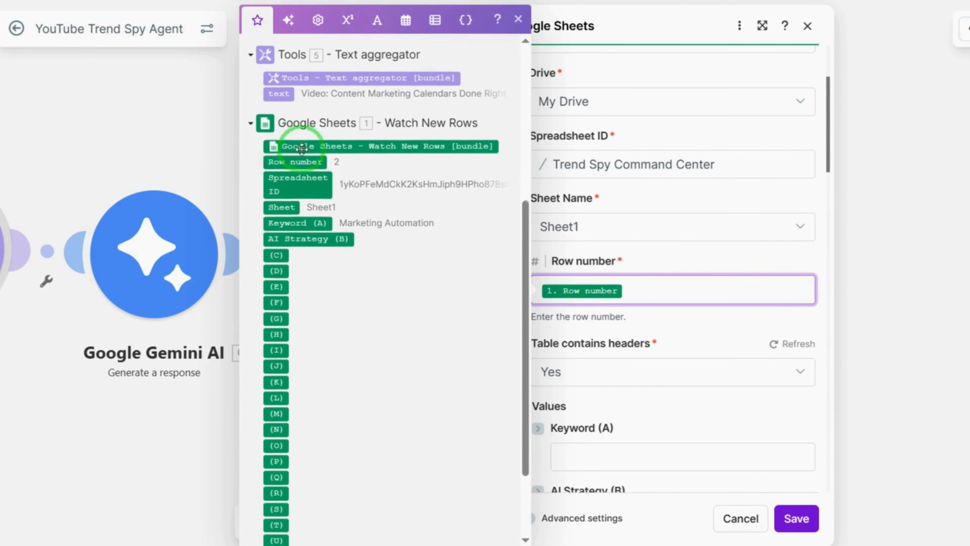
click(683, 332)
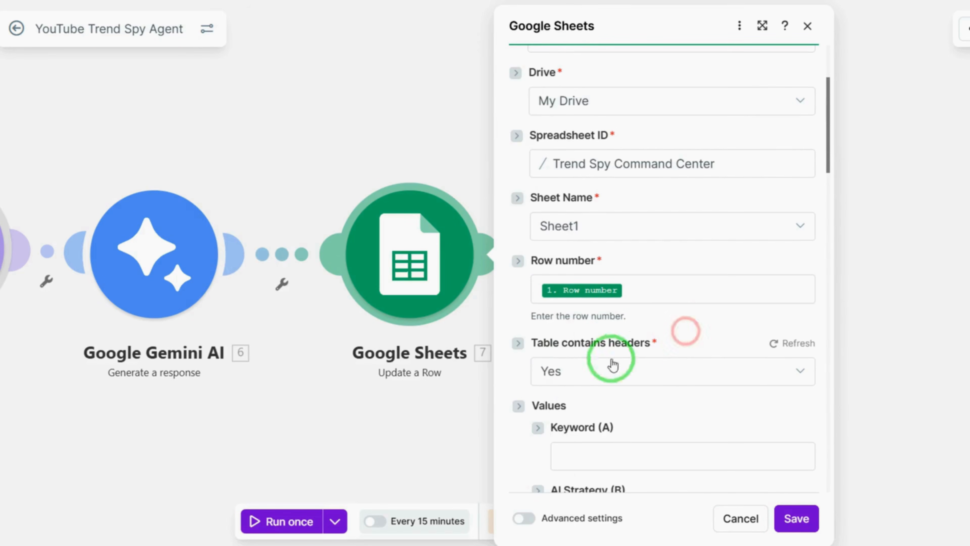
Review the column values of the Update a Row module and trace the AI Strategy (B) mapping to Gemini's Result
scroll(641, 393, down, 1)
scroll(642, 394, down, 4)
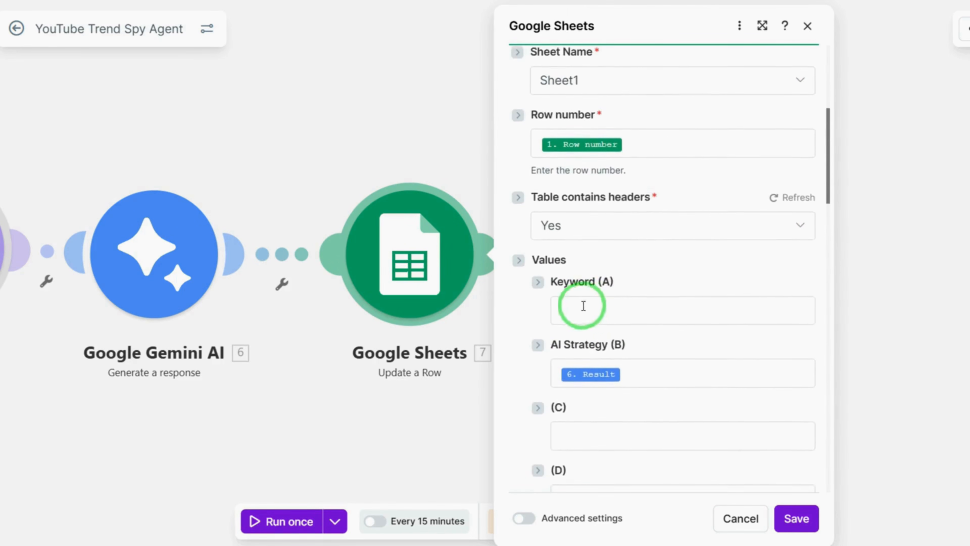
scroll(641, 317, down, 1)
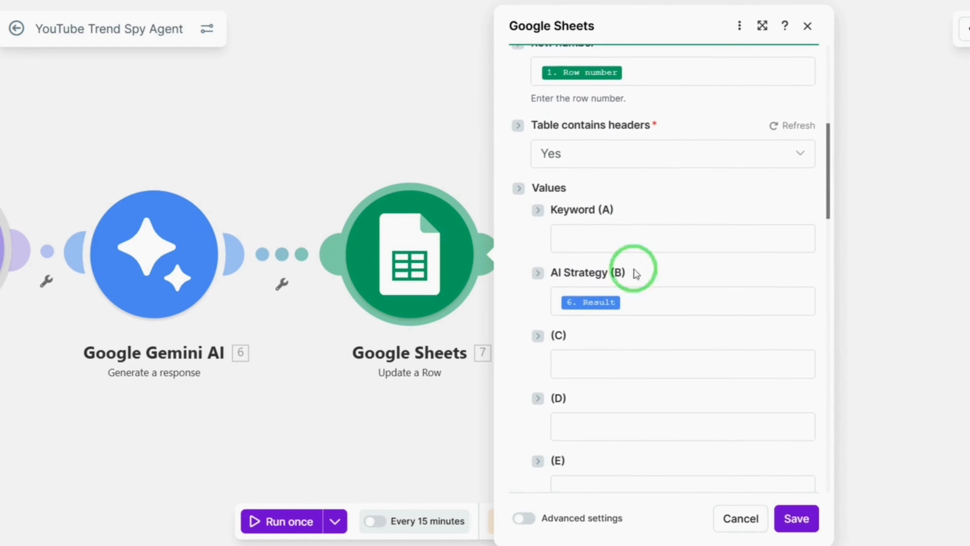
click(655, 295)
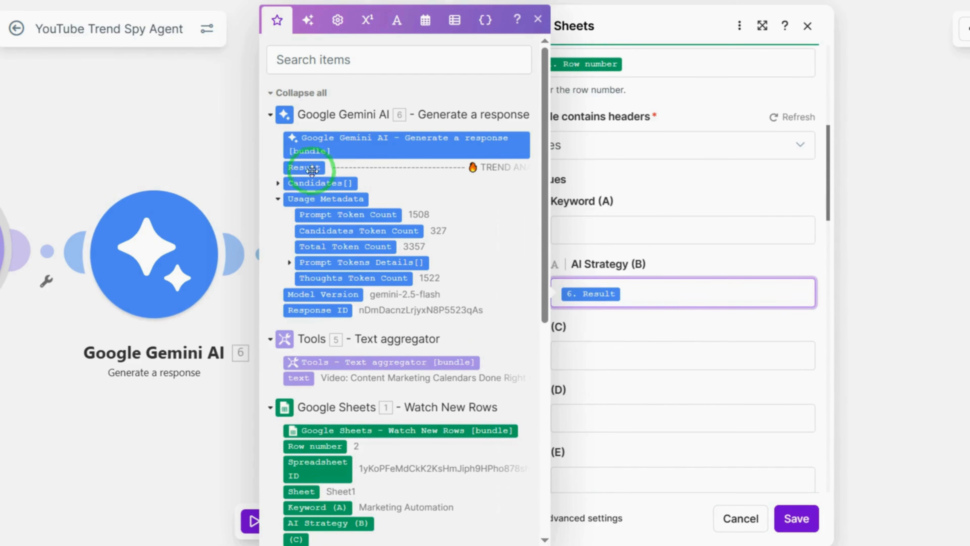
click(673, 326)
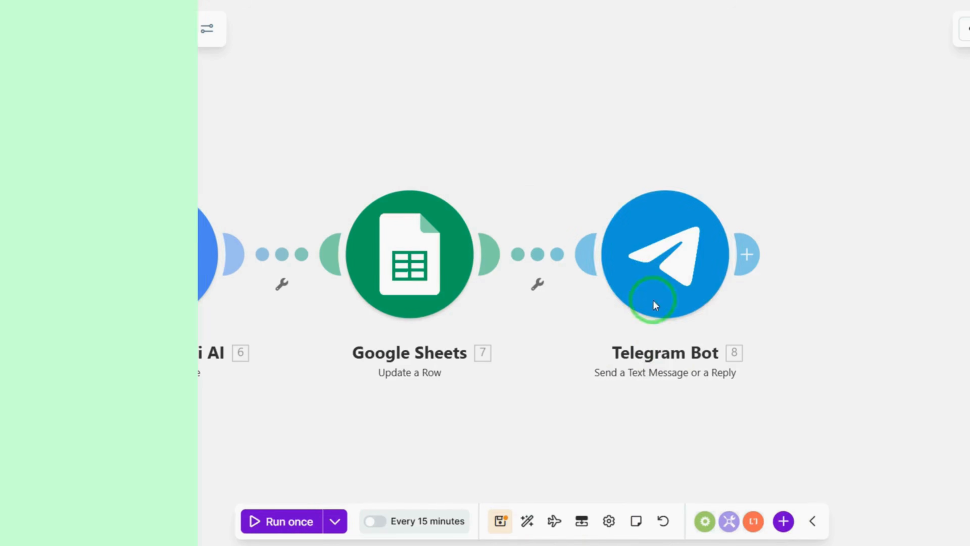
Open the Telegram Bot module and review its connection, chat ID and message text
click(678, 278)
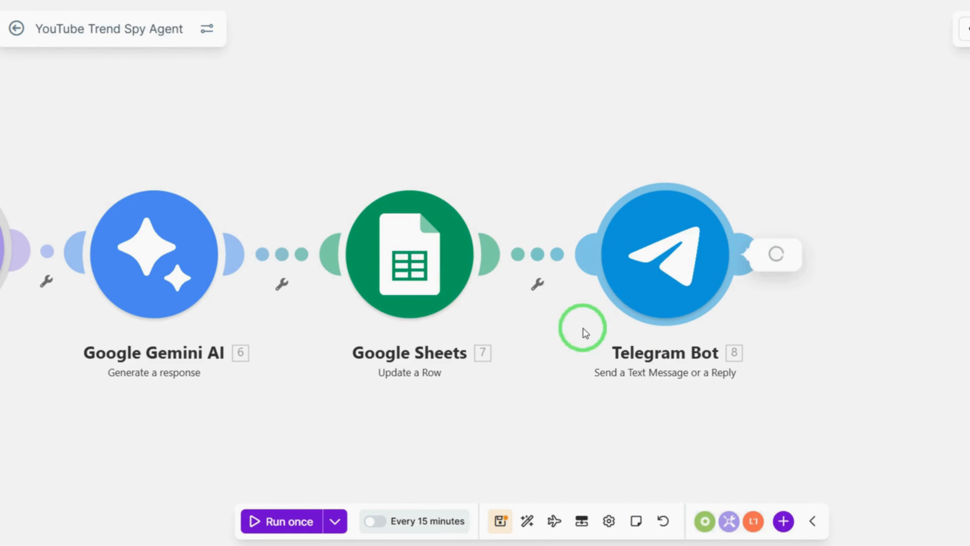
drag(885, 31, 857, 37)
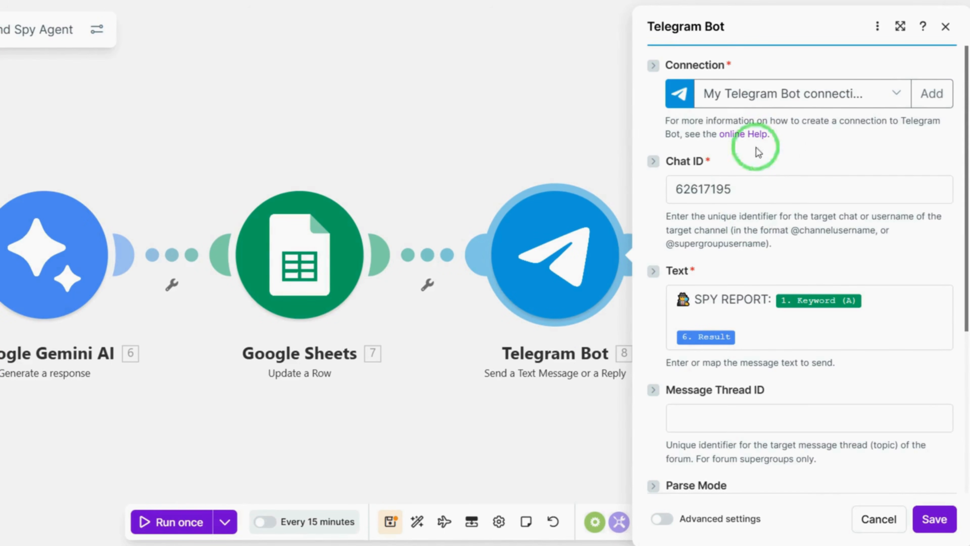
scroll(784, 263, down, 2)
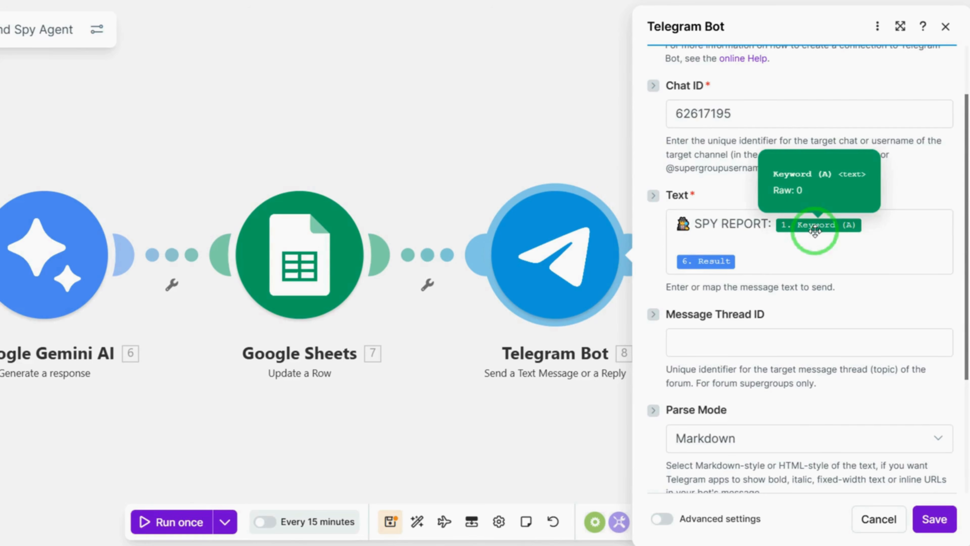
scroll(851, 183, up, 2)
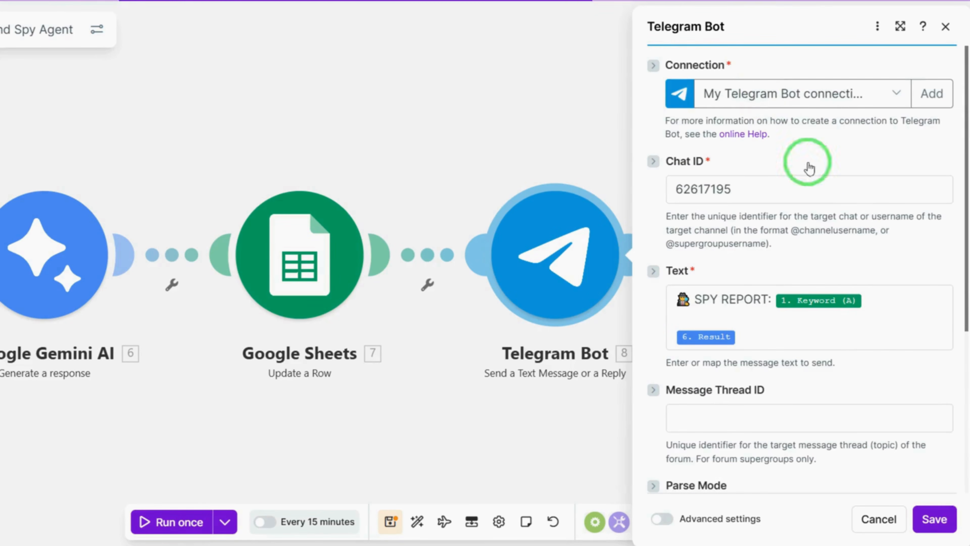
Examine the available outputs behind the Keyword (A) and Result mappings in the Telegram message text
click(875, 300)
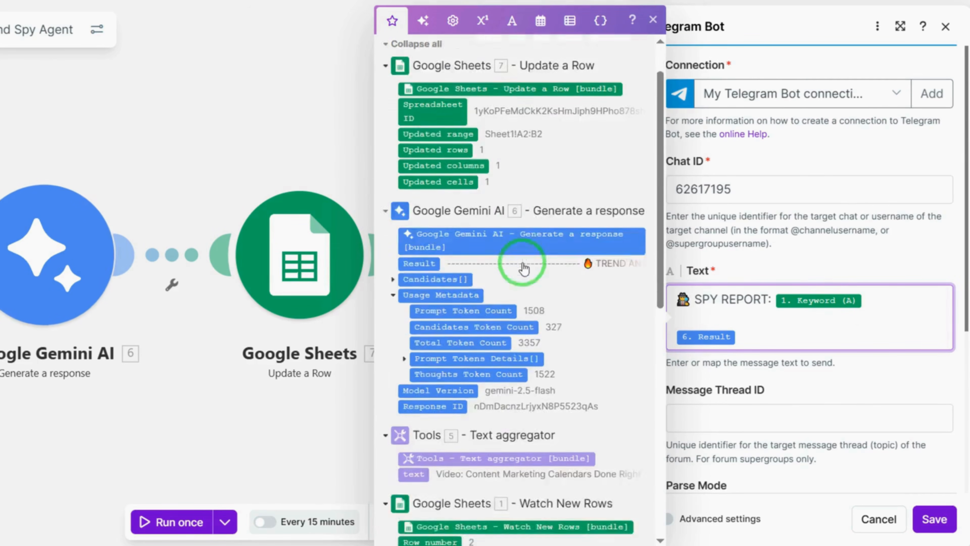
scroll(523, 268, down, 10)
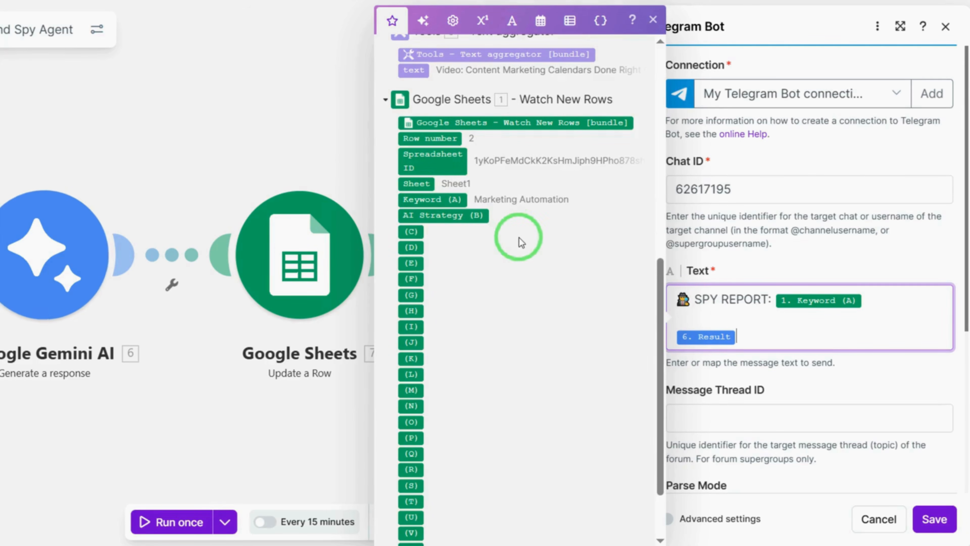
scroll(508, 246, up, 8)
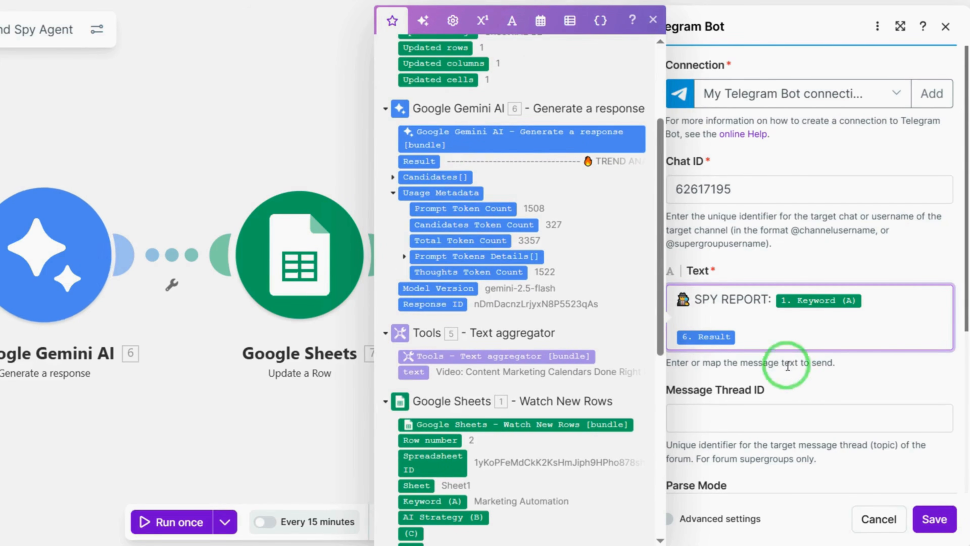
click(808, 373)
Choose Markdown as the parse mode of the Telegram message
scroll(819, 373, down, 6)
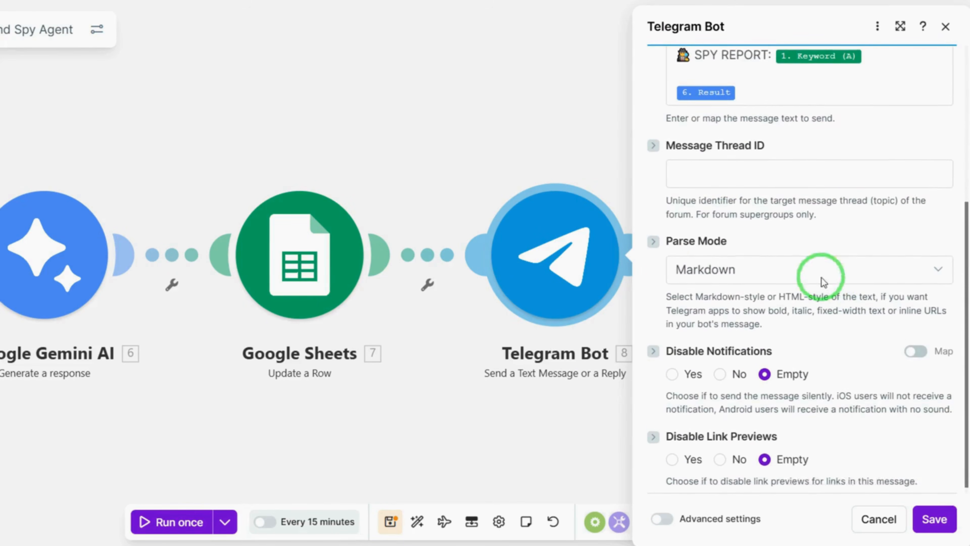
click(714, 266)
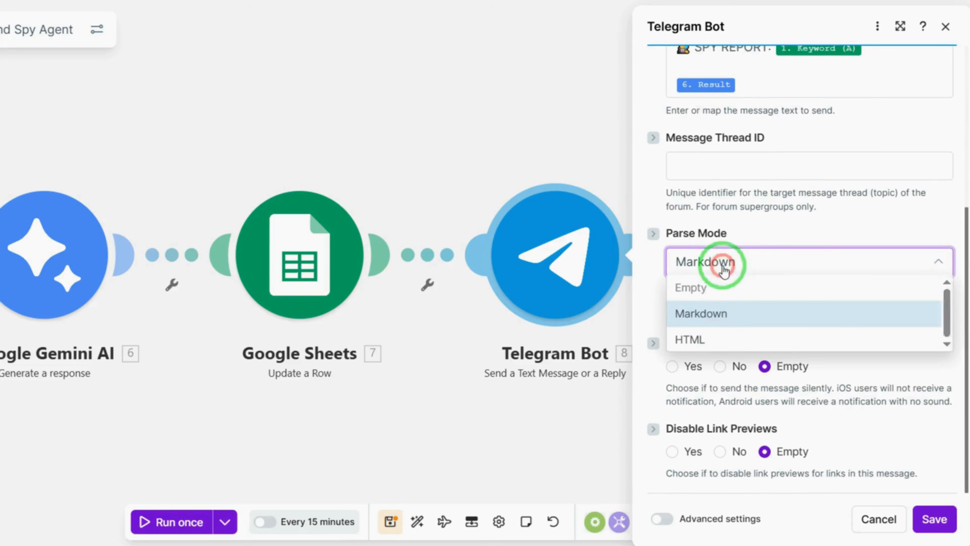
click(714, 314)
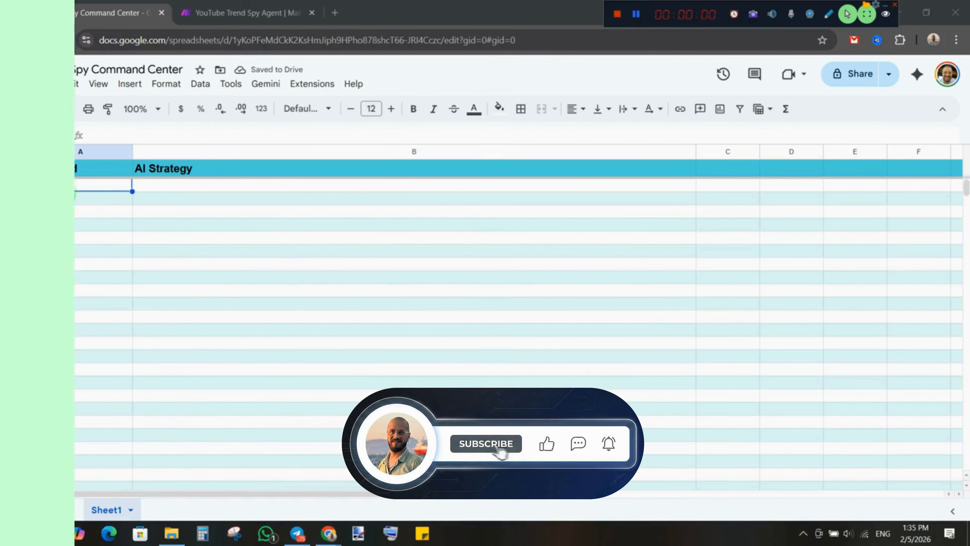
Enter the keyword "Productivity Hacks" in cell A2 of the Trend Spy Command Center spreadsheet
click(58, 184)
text(Product)
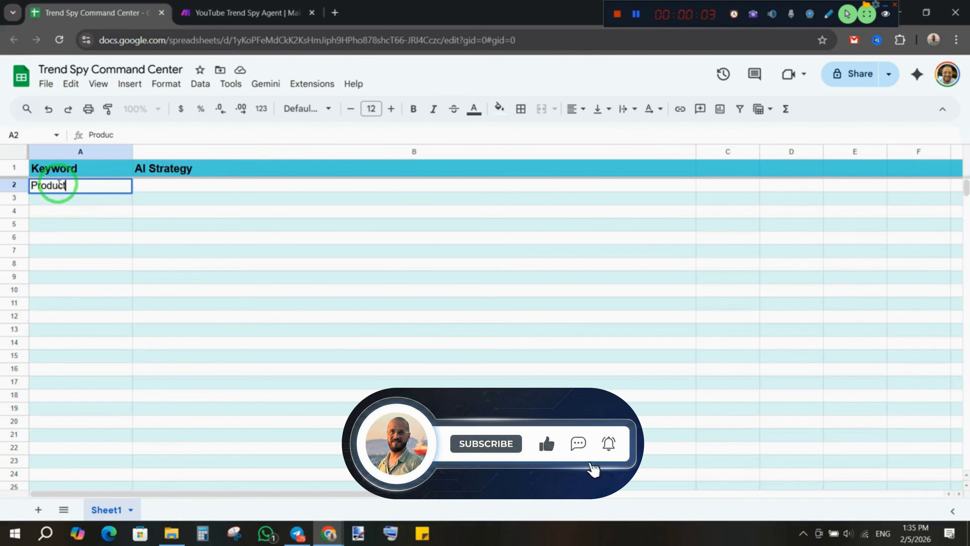
text(ivity Hacks)
key(Return)
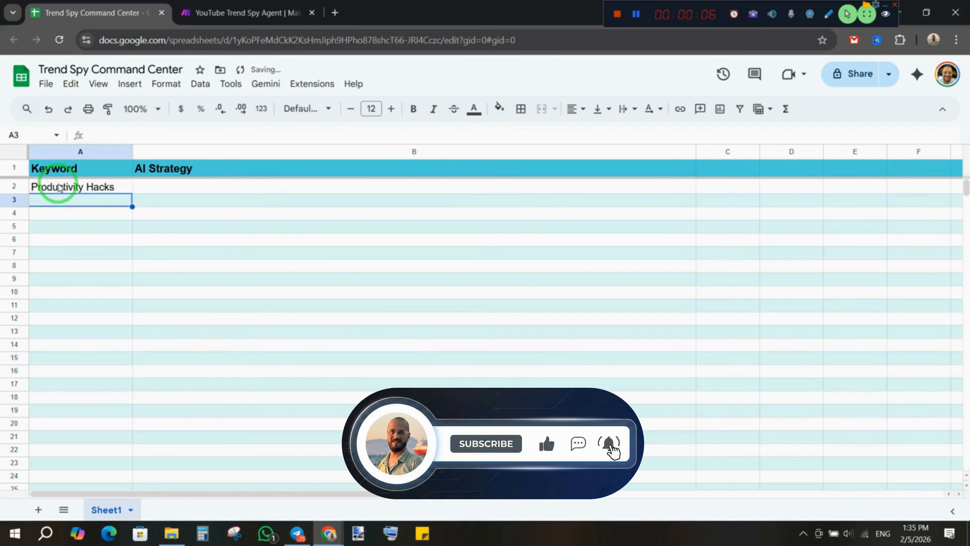
Switch to the YouTube Trend Spy Agent scenario in Make and run it once
click(237, 13)
click(198, 456)
click(282, 493)
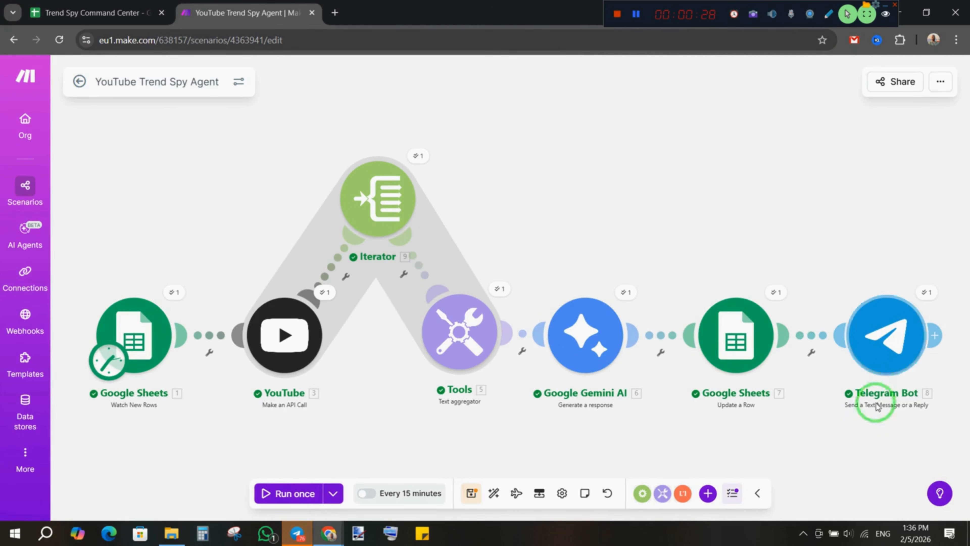
Return to the Trend Spy Command Center spreadsheet and review the AI Strategy entry for the Productivity Hacks keyword
click(832, 478)
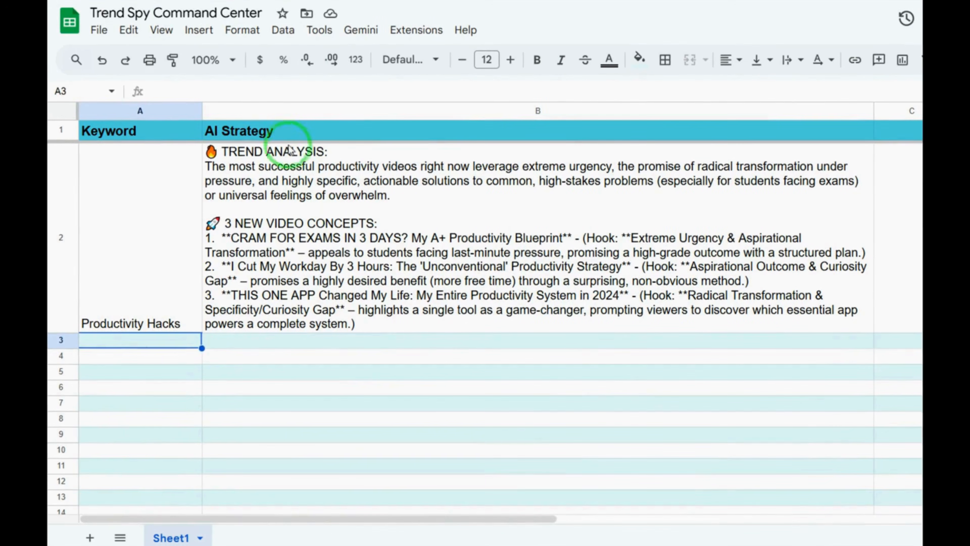
click(289, 140)
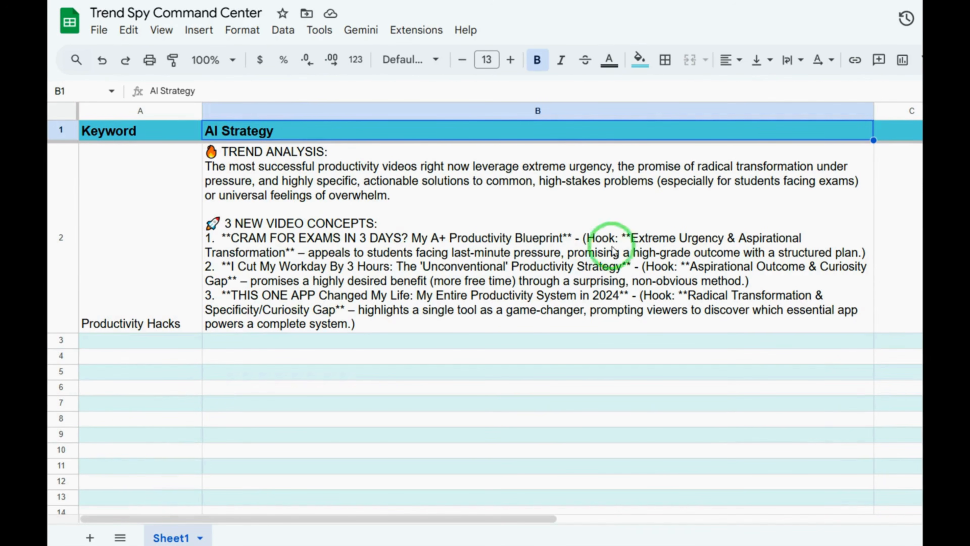